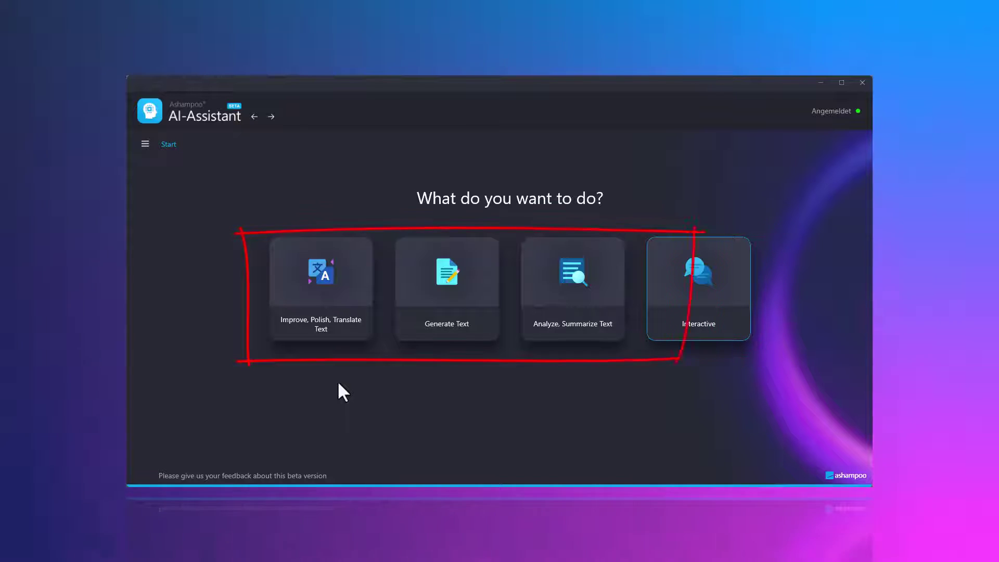
Visit the Improve/Polish/Translate, Generate Text, Analyze/Summarize and Interactive pages, returning to Start after each
left_click(318, 298)
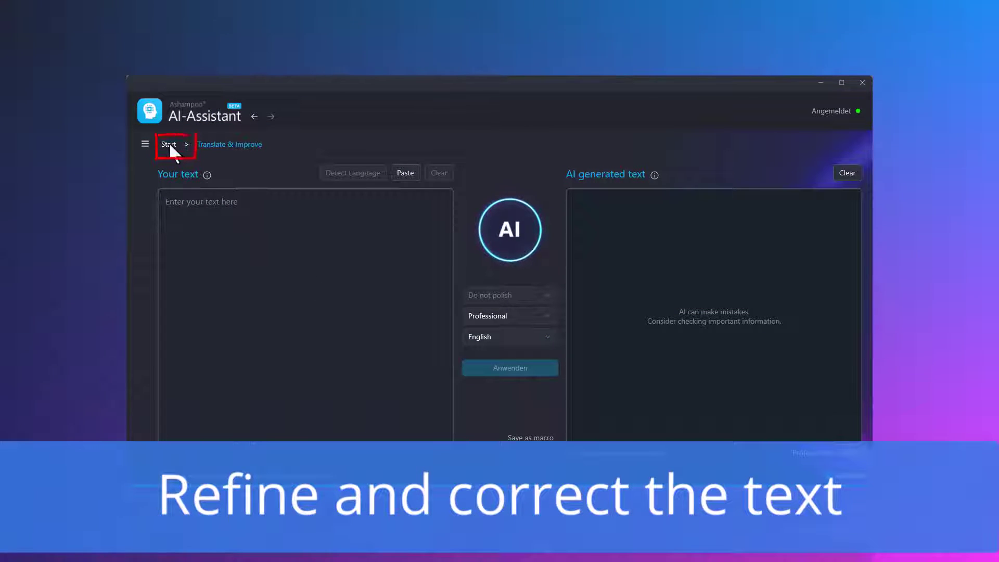
left_click(169, 143)
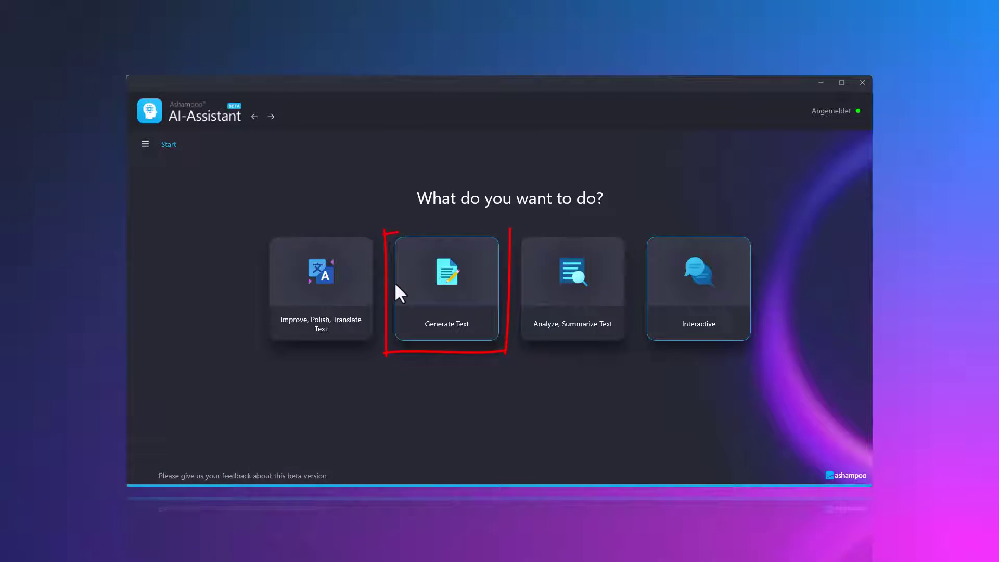
left_click(427, 305)
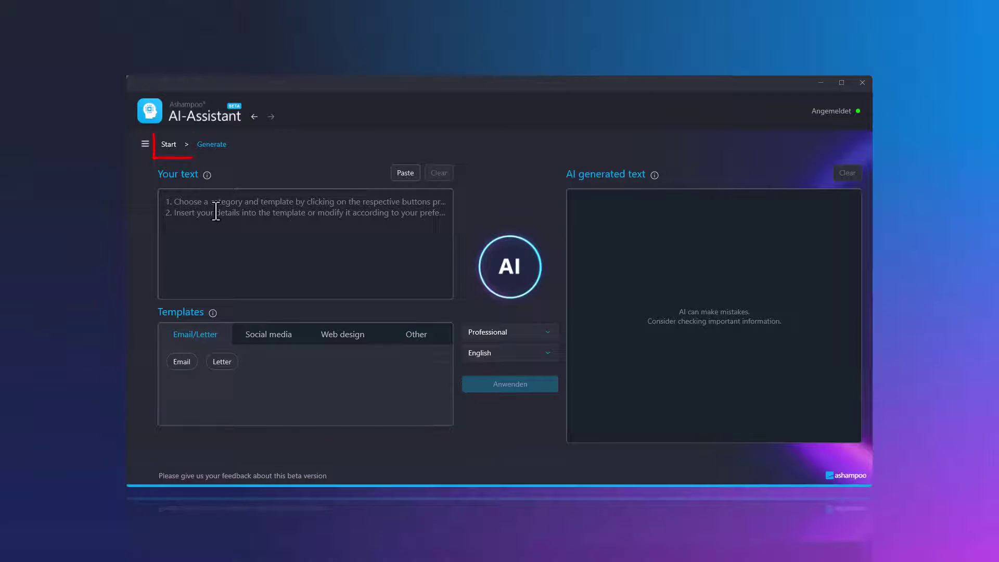
left_click(169, 144)
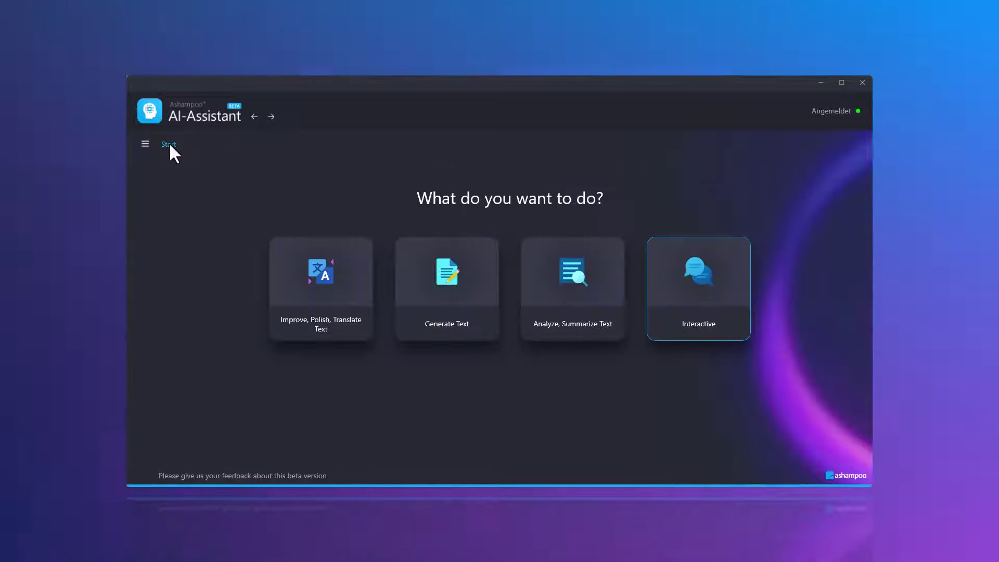
left_click(551, 314)
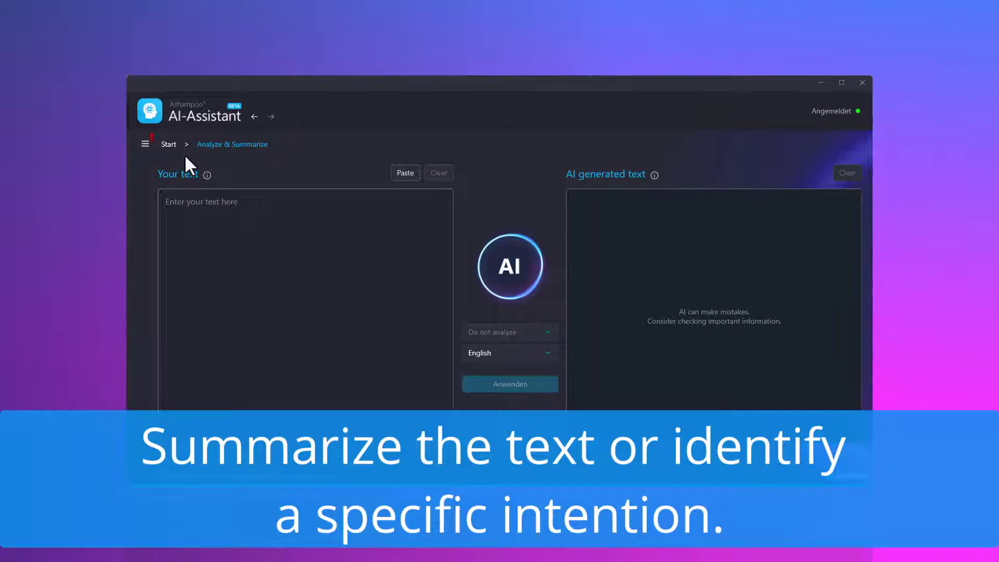
left_click(170, 147)
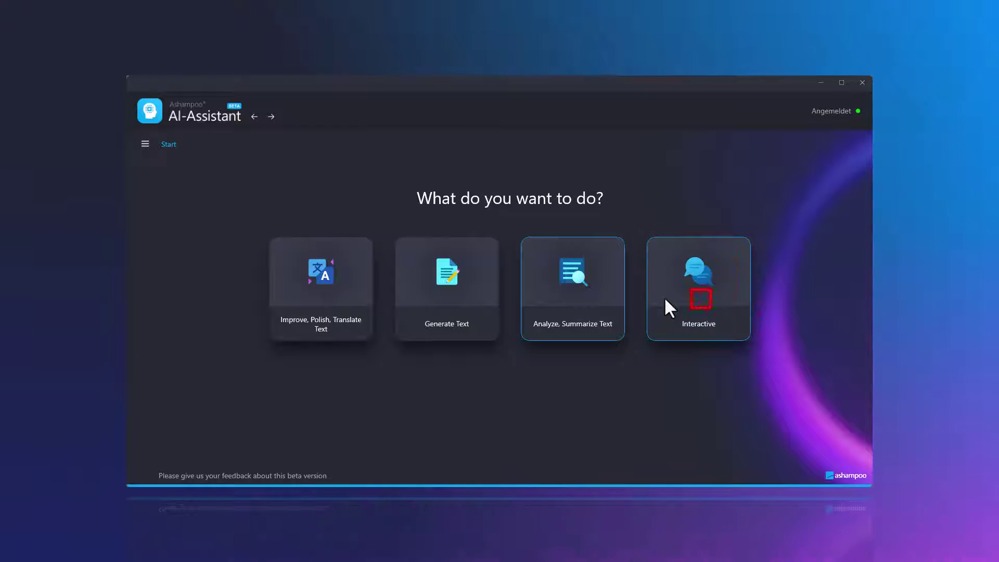
left_click(653, 301)
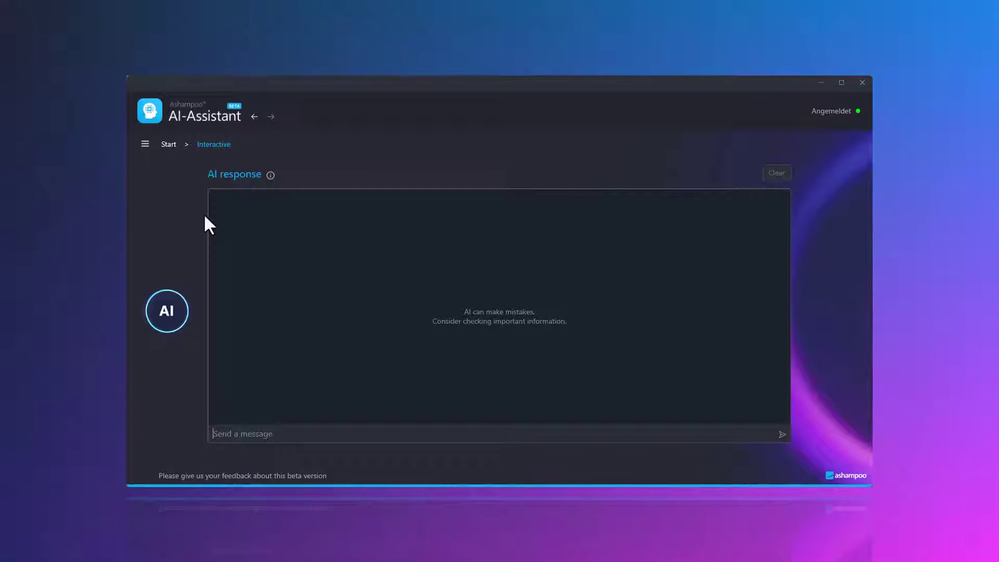
left_click(169, 144)
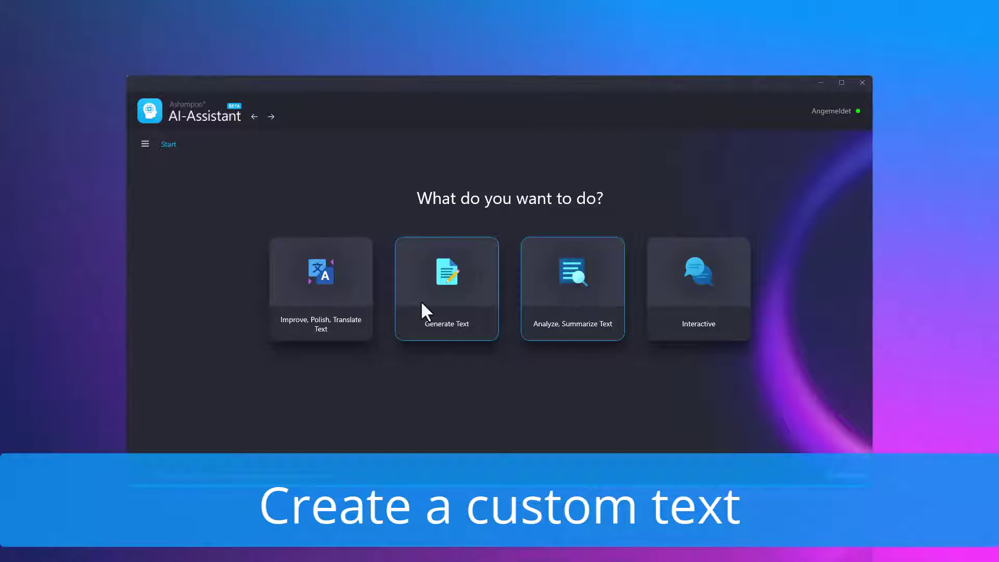
Load the Email template and replace its text with the Null-Watt cancellation request, effective 12/31/2024
left_click(422, 303)
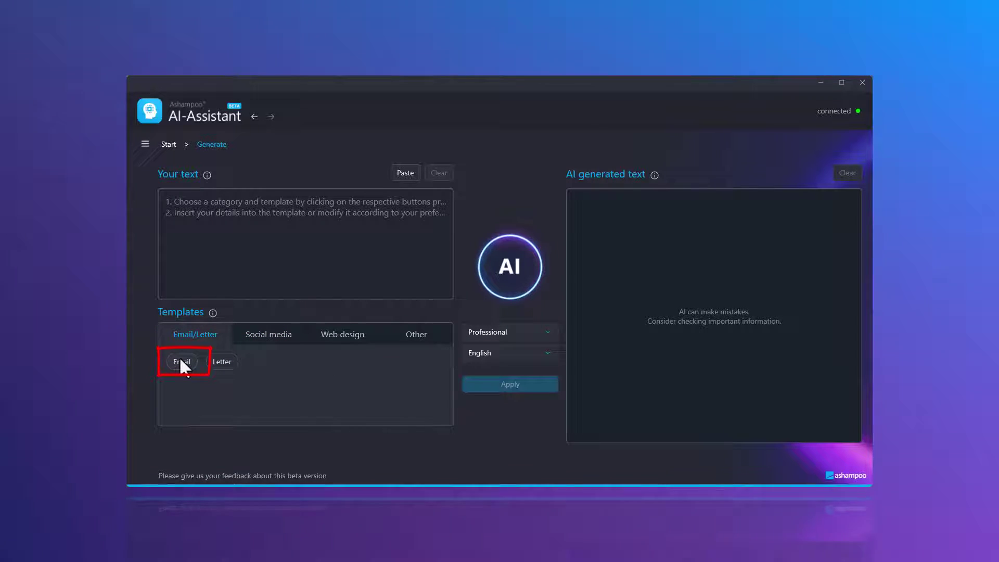
left_click(182, 363)
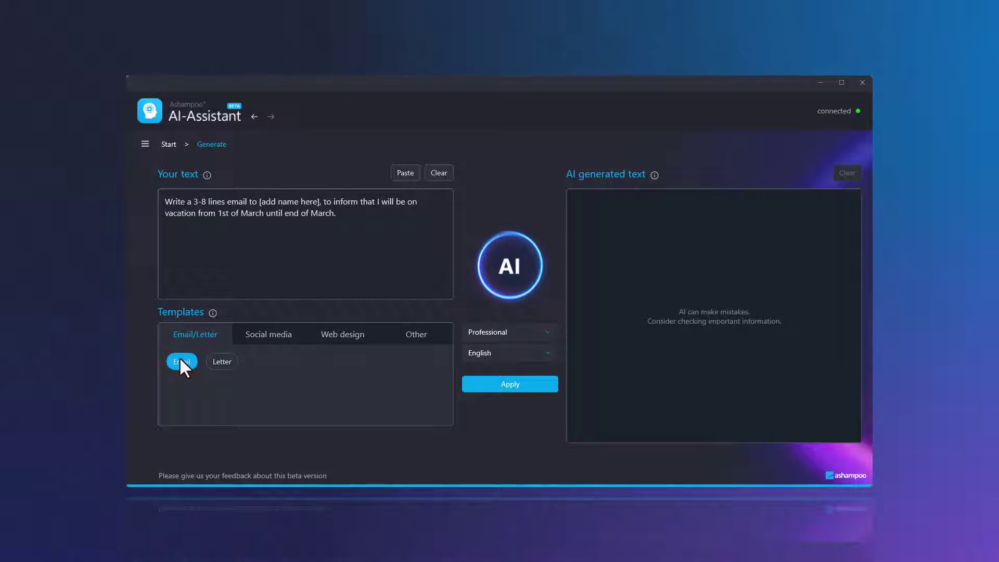
left_click(244, 250)
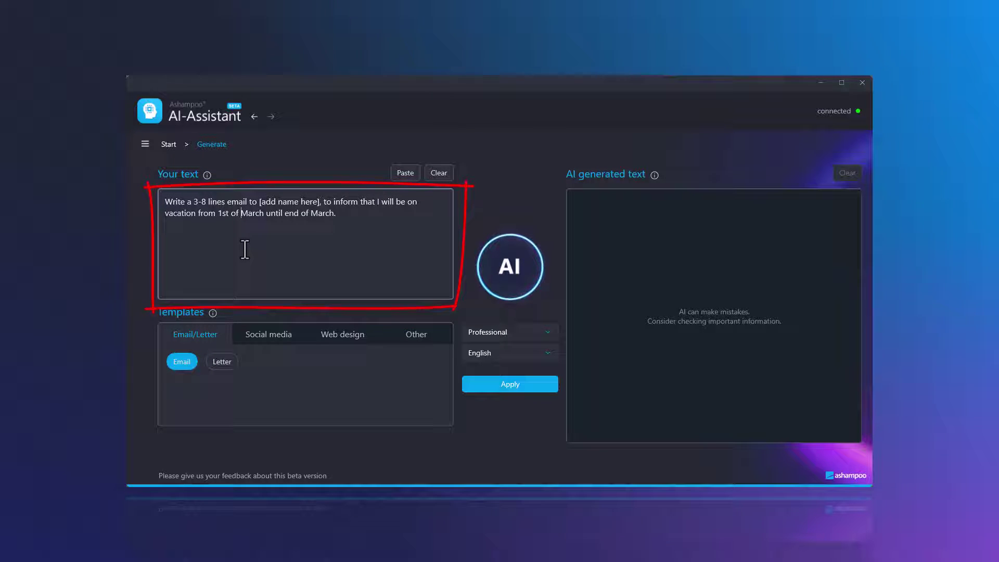
key("ctrl+a")
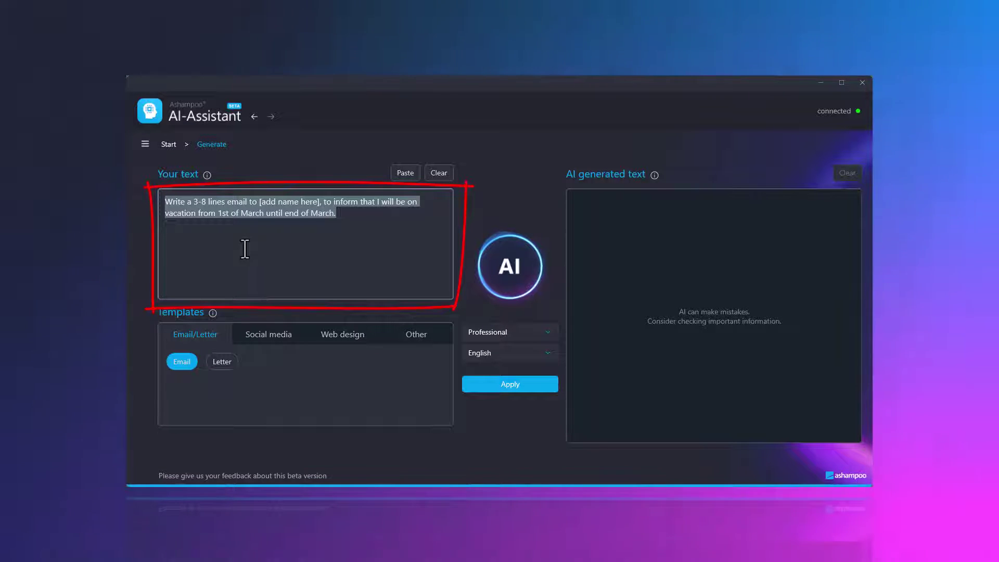
type("Please write a proper cancelation notice for my electricity provider 'Null-Watt' with my customer number 0815. The cancelation should be completed by 12/31/2024.")
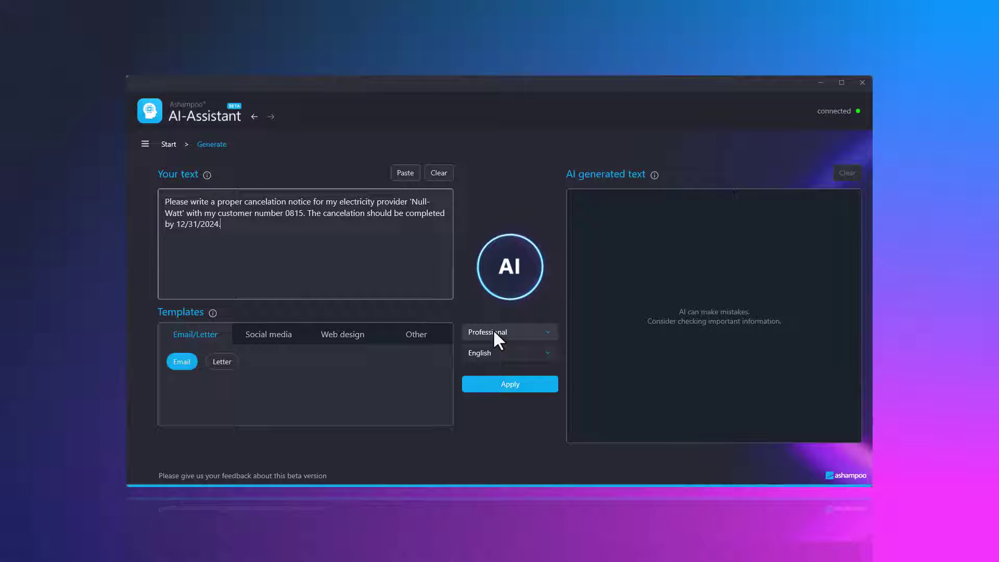
Generate the Null-Watt cancellation email with the tone set to Serious
left_click(494, 332)
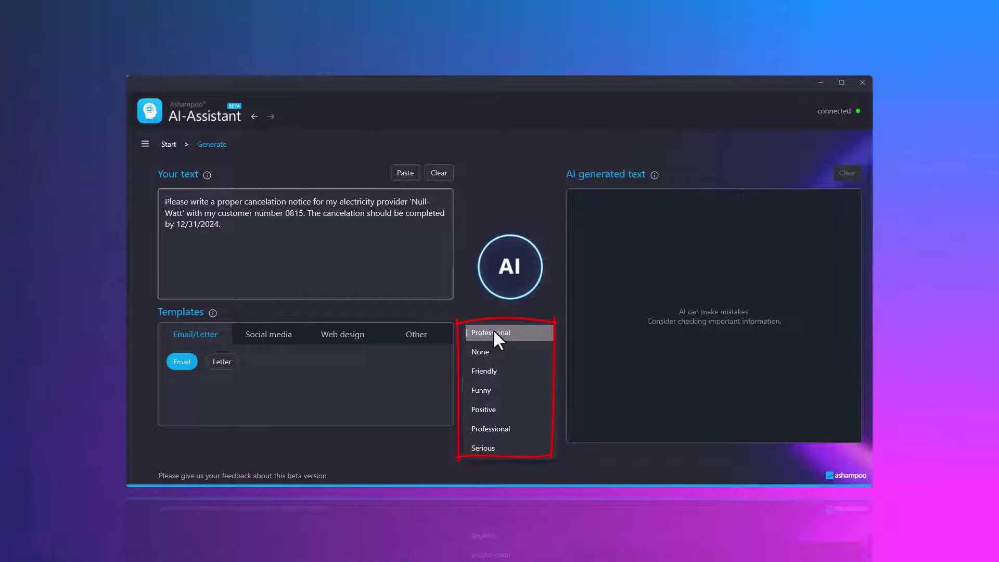
left_click(488, 448)
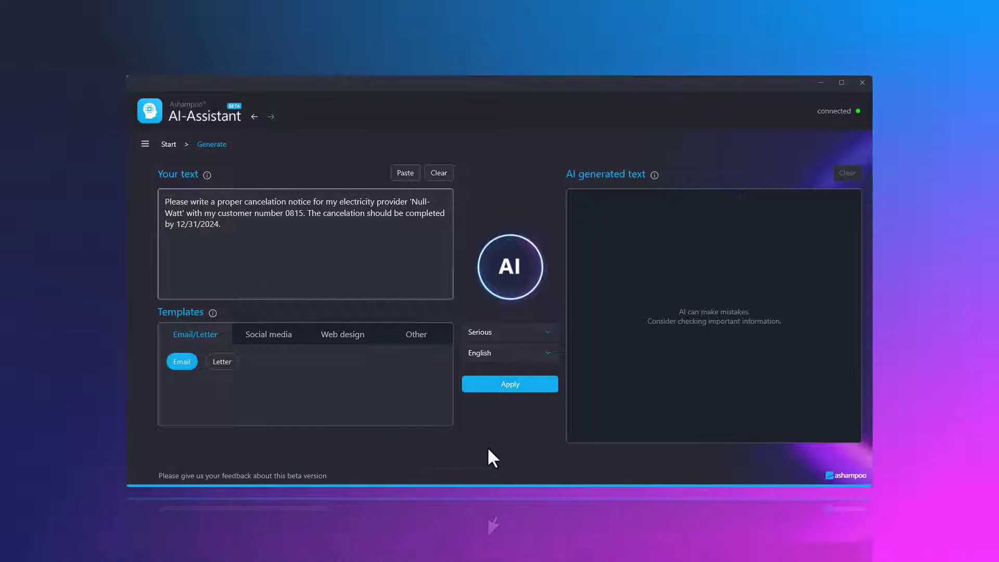
left_click(511, 385)
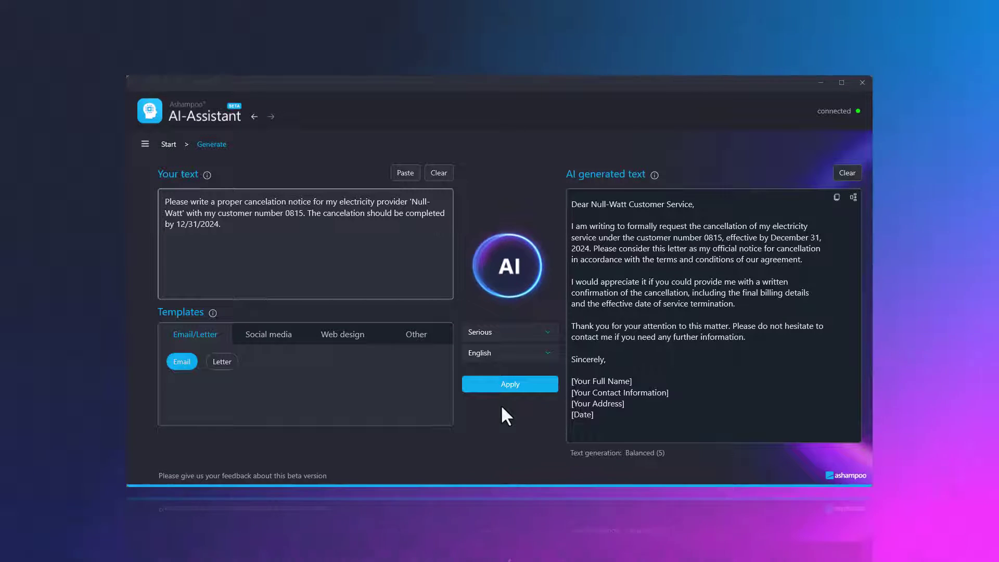
Regenerate the cancellation email in a Funny tone and scroll through the new result
left_click(509, 332)
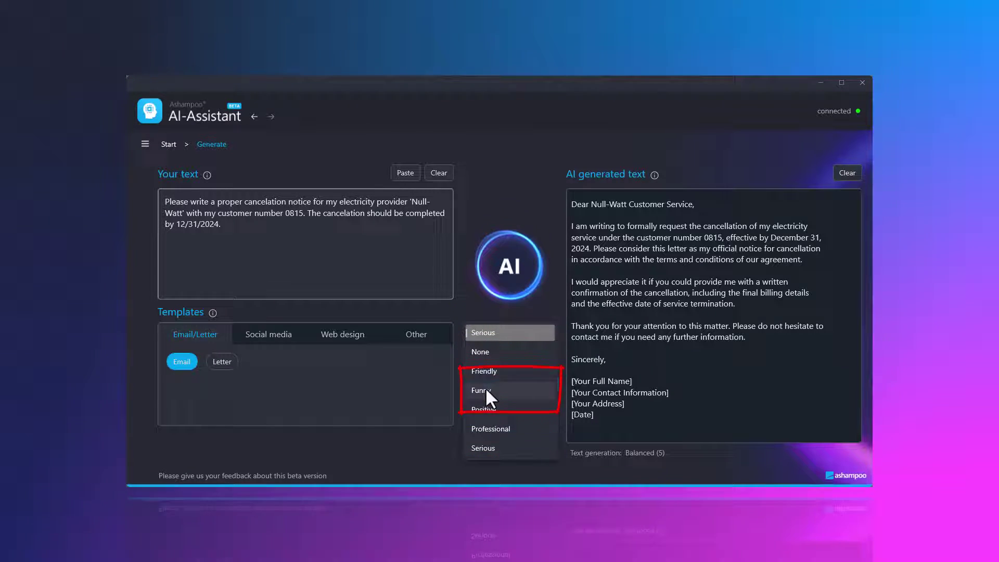
left_click(485, 390)
left_click(515, 384)
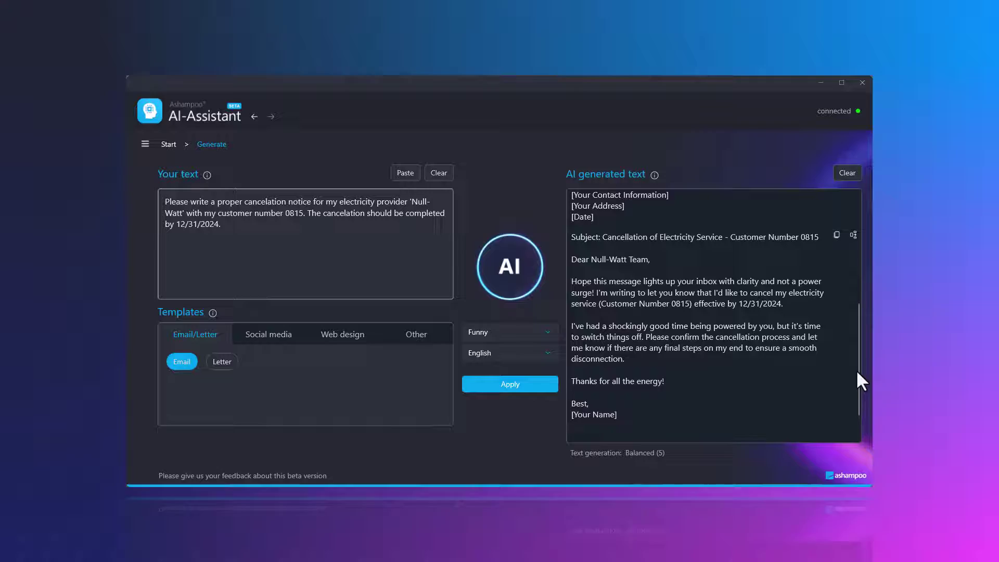
left_click_drag(856, 369, 845, 258)
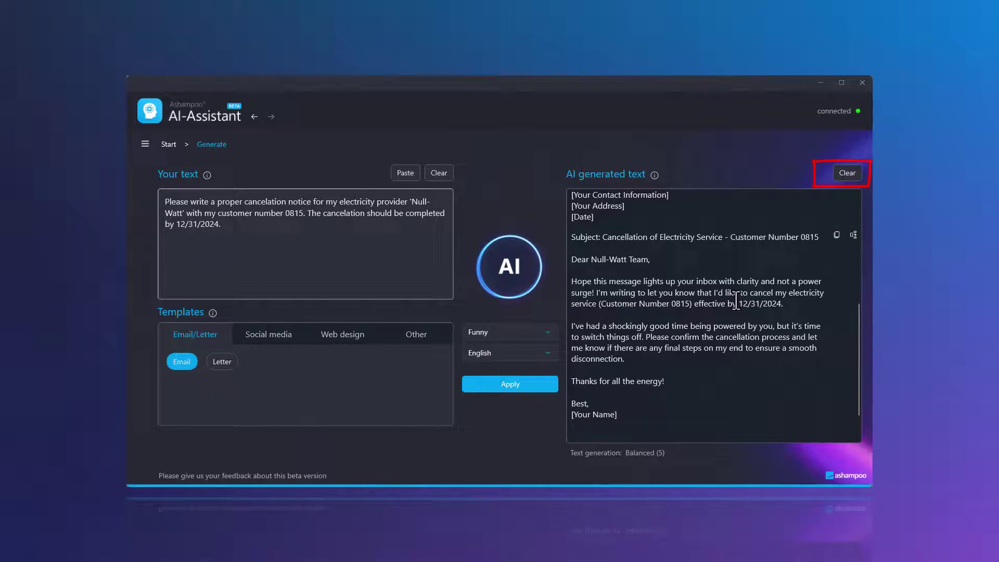
Clear the output and prompt, load the Letter template, and paste the 40th-birthday invitation request
left_click(846, 172)
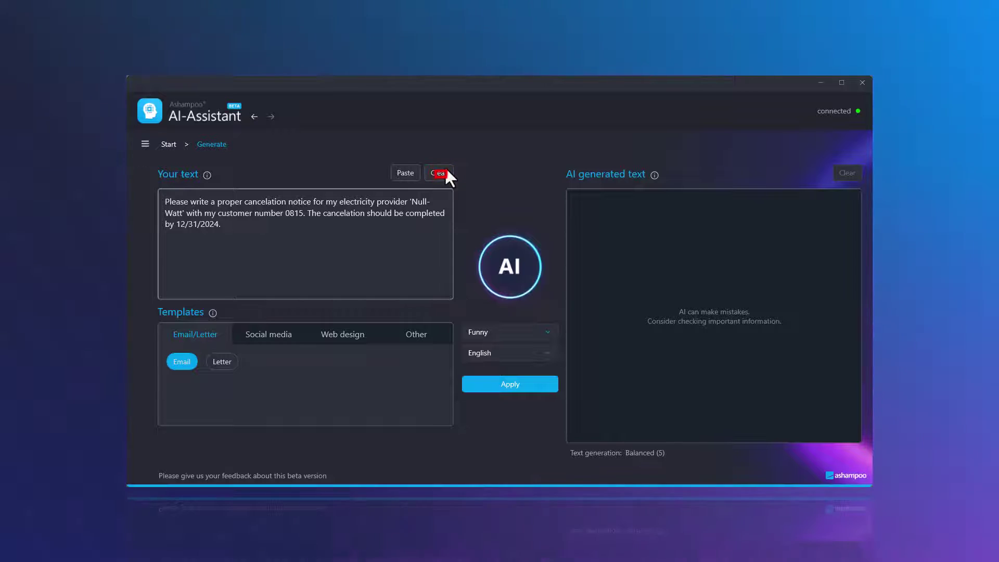
left_click(442, 172)
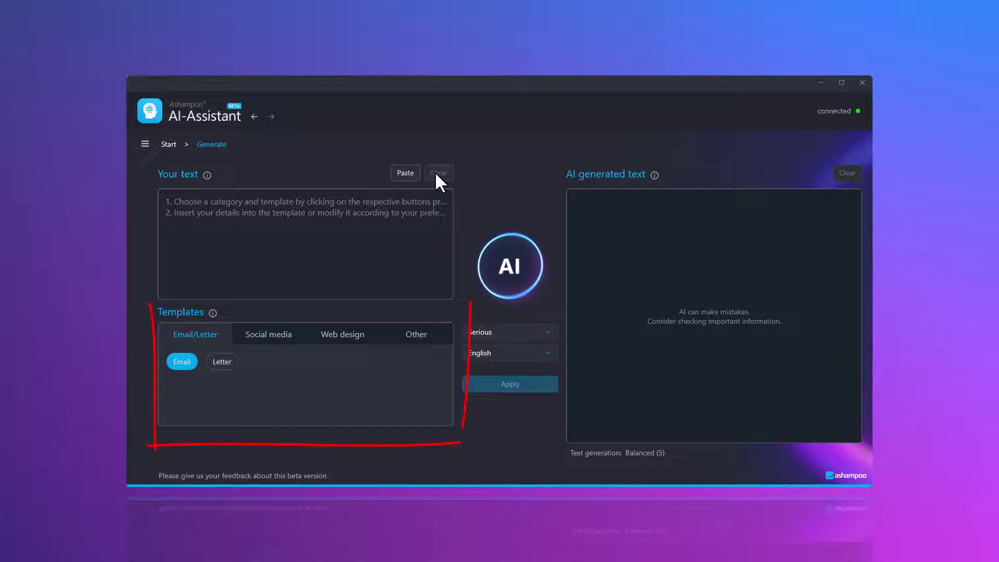
left_click(224, 361)
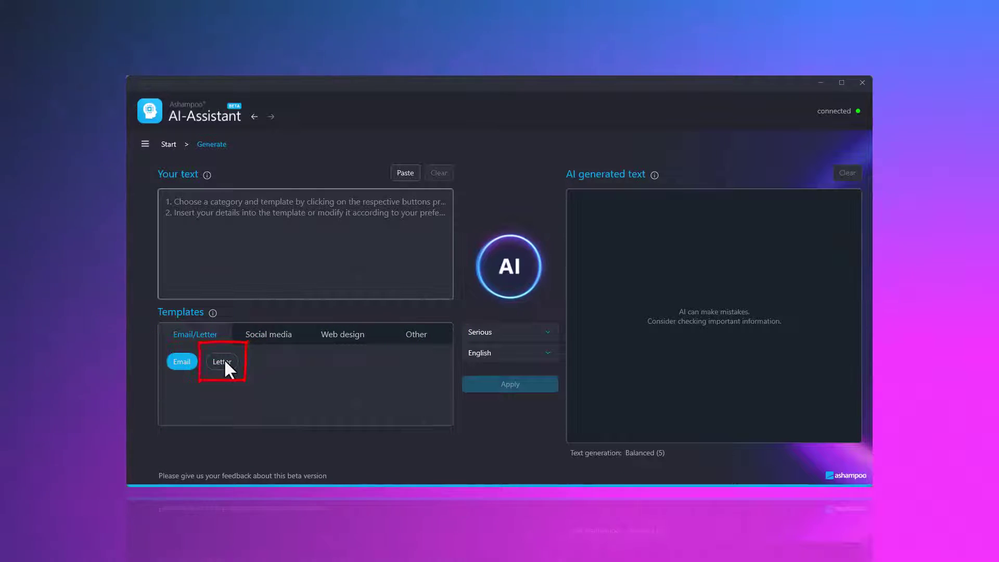
left_click(238, 253)
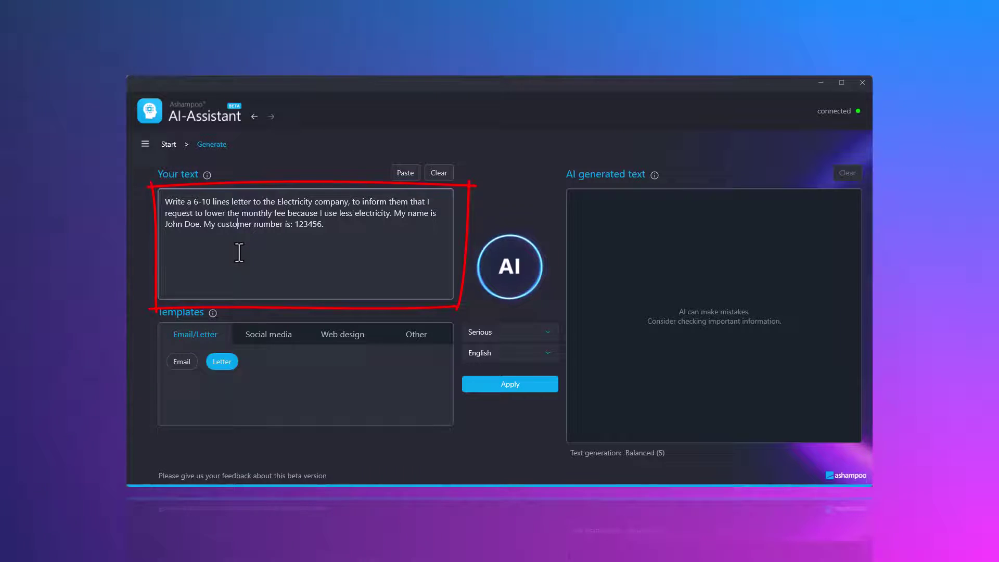
key("ctrl+a")
type("Could you please create a charming birthday invitation for me? I want to invite my dear Uncle Klaus on July 2nd to my 40th birthday at the cozy Kogge to feast and celebrate heartily together.")
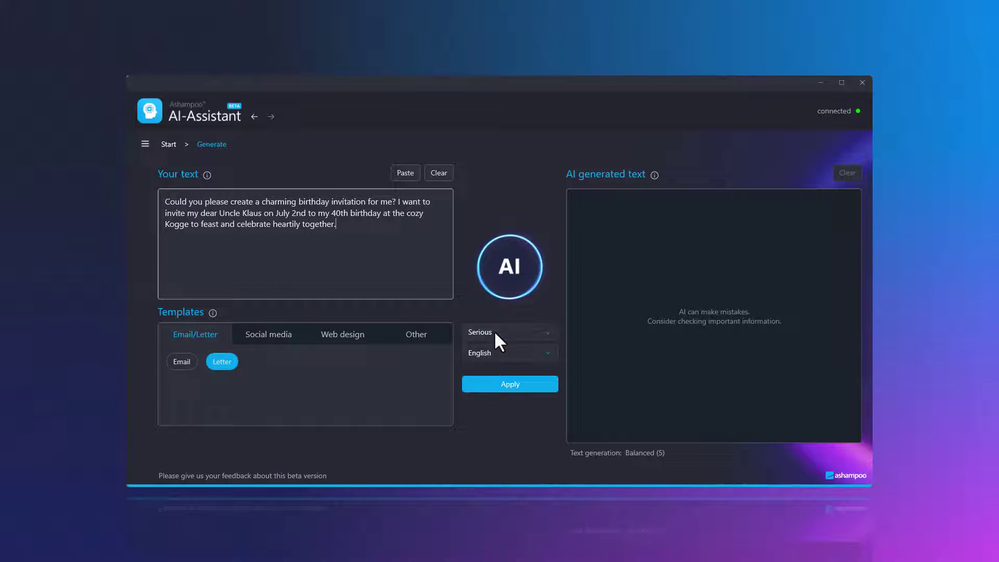
Generate the birthday invitation in a Positive tone, regenerate it, and scroll back to the top
left_click(494, 332)
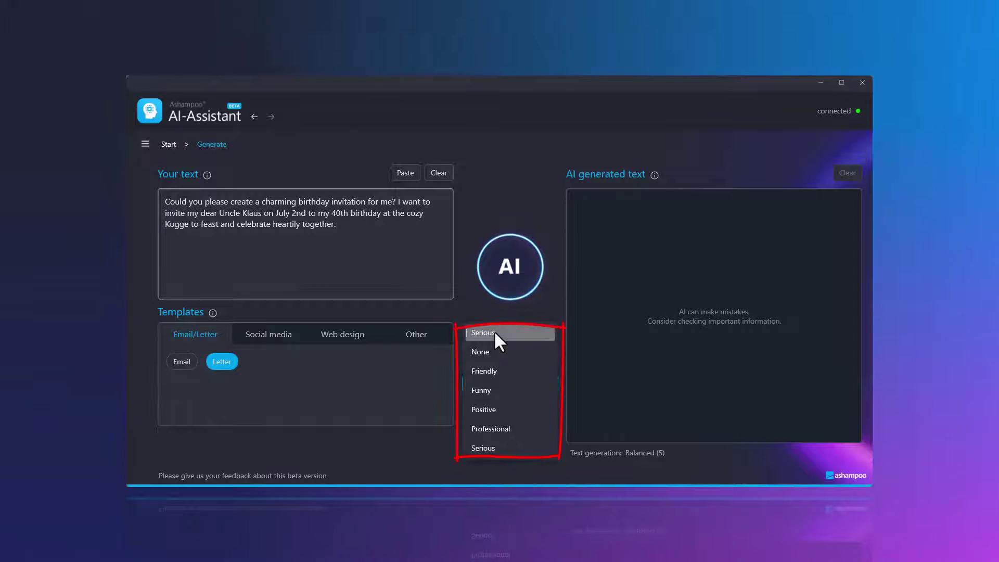
left_click(495, 410)
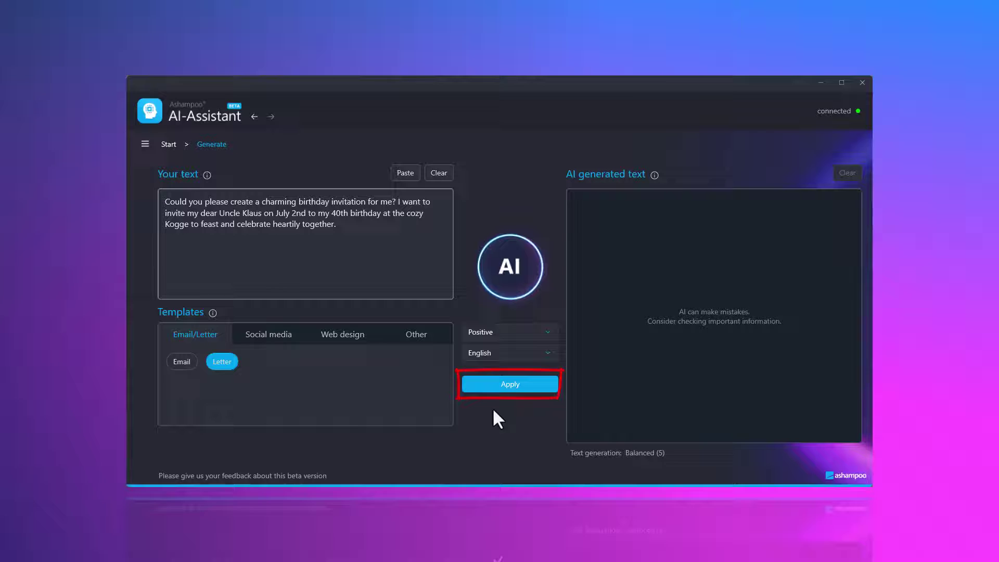
left_click(511, 384)
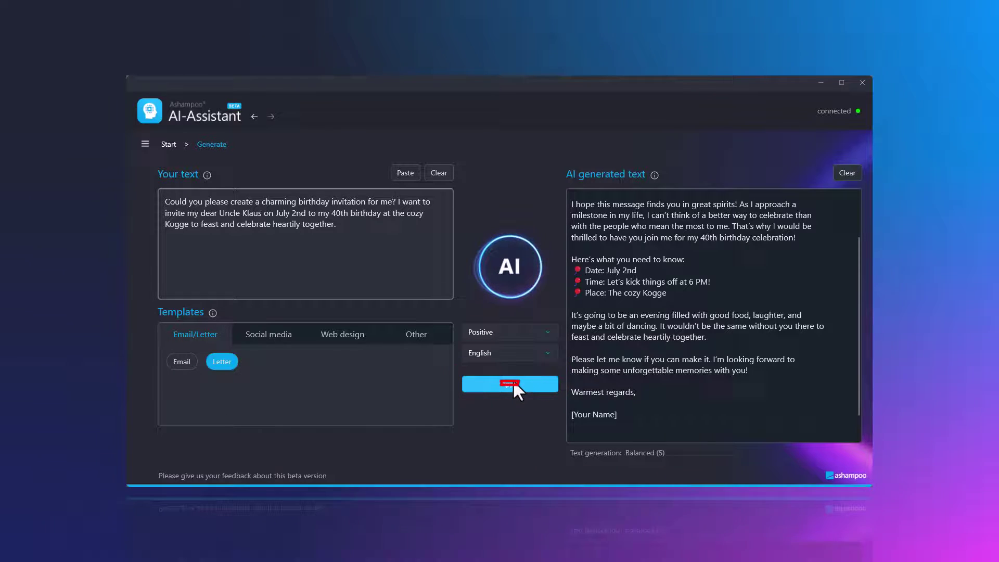
left_click(515, 382)
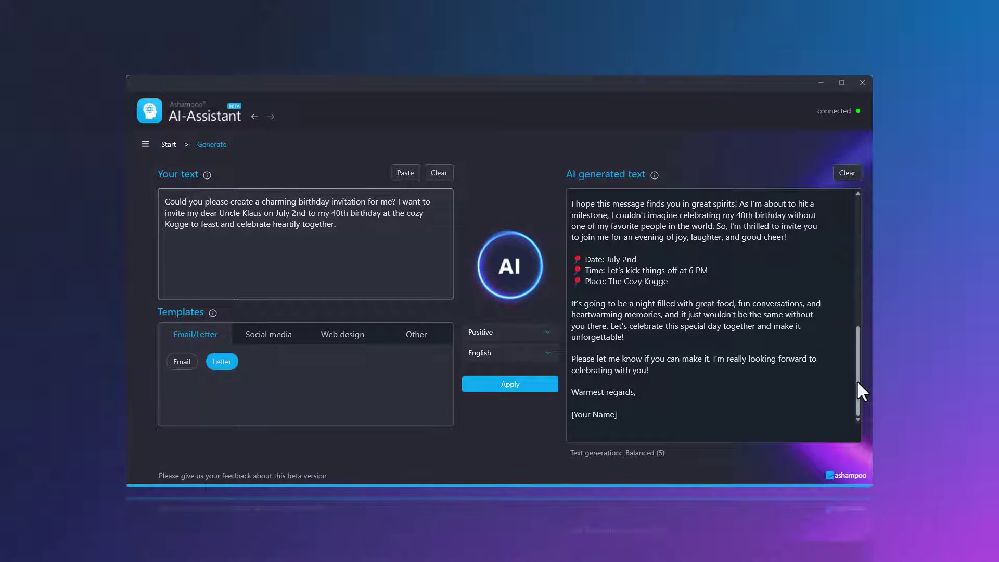
left_click_drag(857, 380, 843, 245)
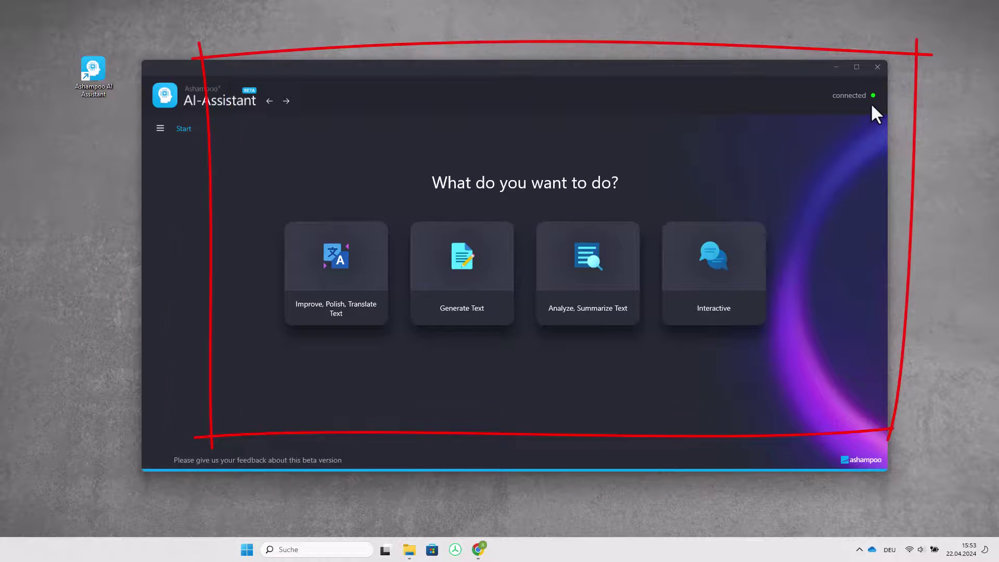
Paste the draft business email into the new Outlook message and copy the whole body
left_click(878, 66)
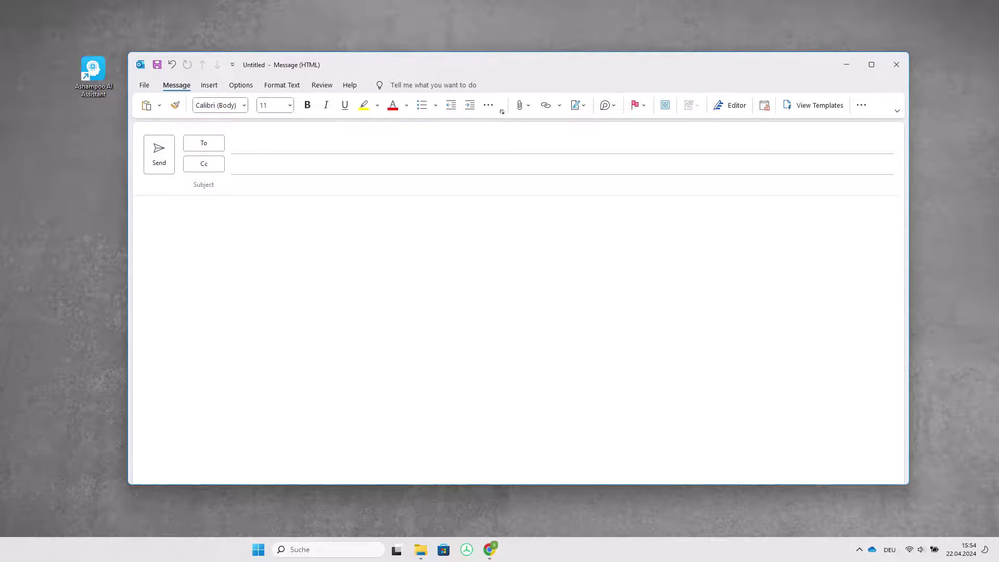
type("Dear Sir or Madam,  As a representative of \"Good and Evil,\" I'd like to express my appreciation for your good work. I a reching out today to expres interest in a potential collaboraation in \"Import and Export.\" We would like to offer our products through your company for export to the asian market.  My company produces handmae amber jewelry, which has a large market in Asia. We are convinced that a partnership with \"Import and Export\" could be beneficial for both you and us.  To discuss the possibilities of a collaboration further, we would like to schedule a meeting with you.  When would be a good time?  Kind regards,")
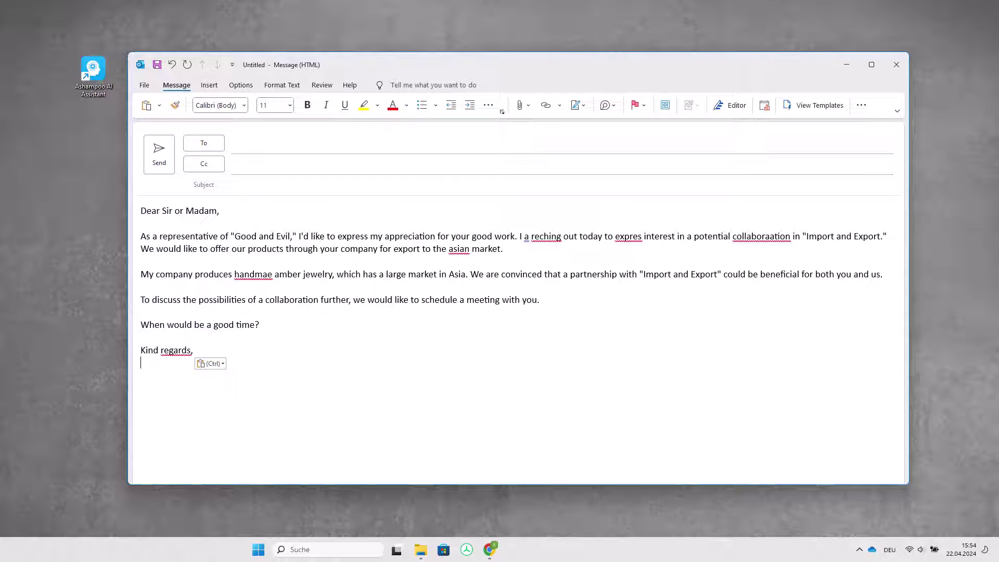
key("ctrl+a")
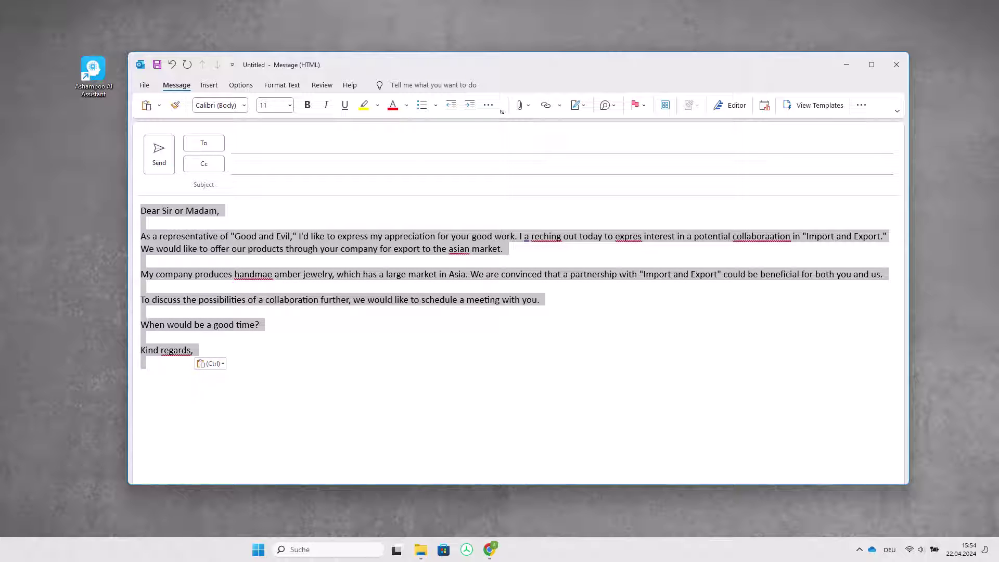
key("ctrl+c")
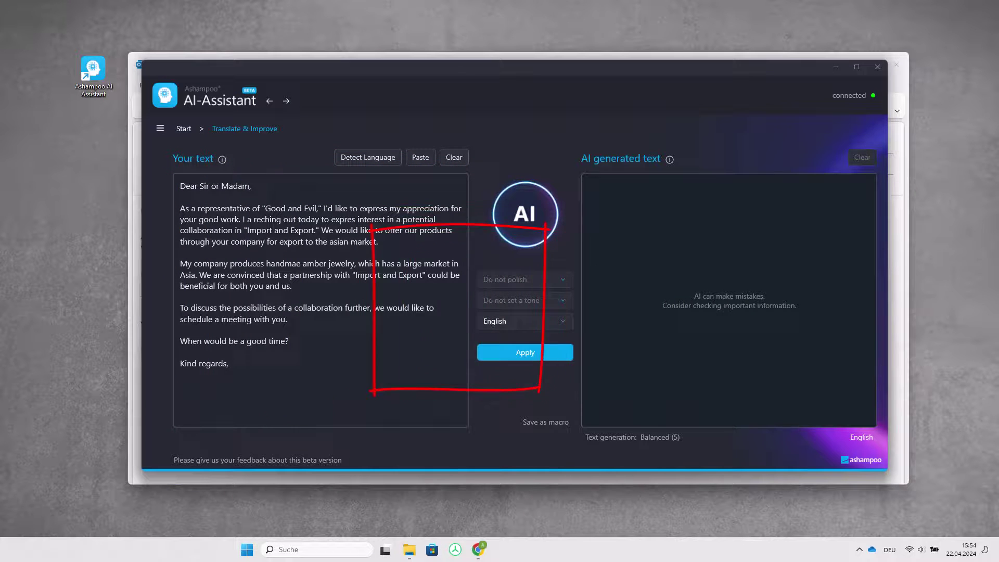
Rewrite the 'Import and Export' email in English with tone Friendly and polish set to Improve
left_click(524, 298)
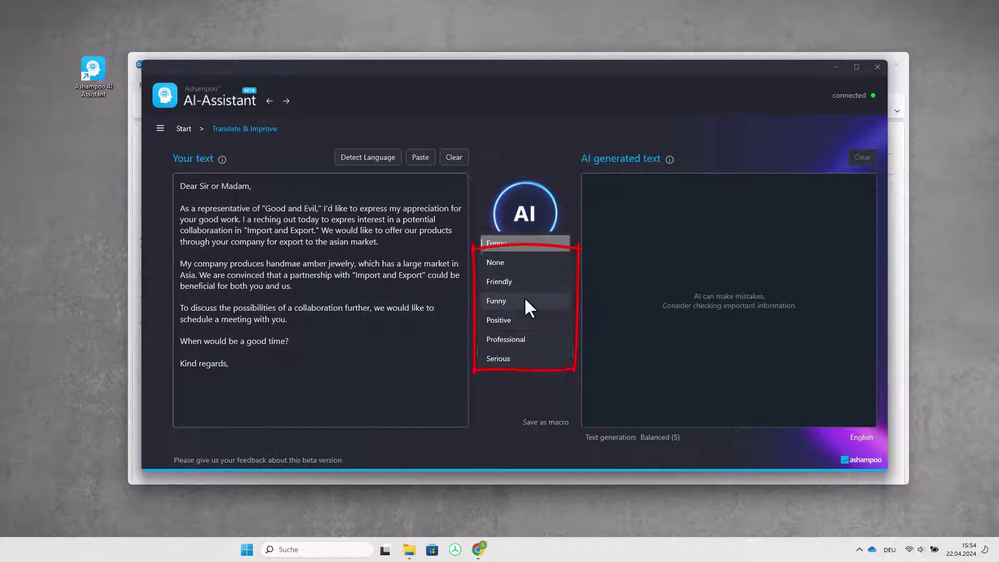
left_click(517, 280)
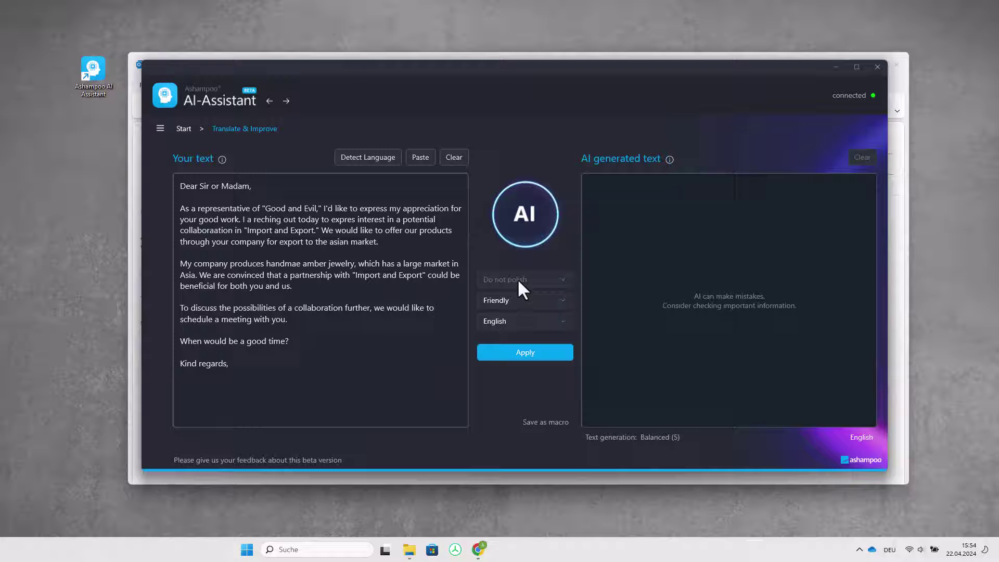
left_click(518, 277)
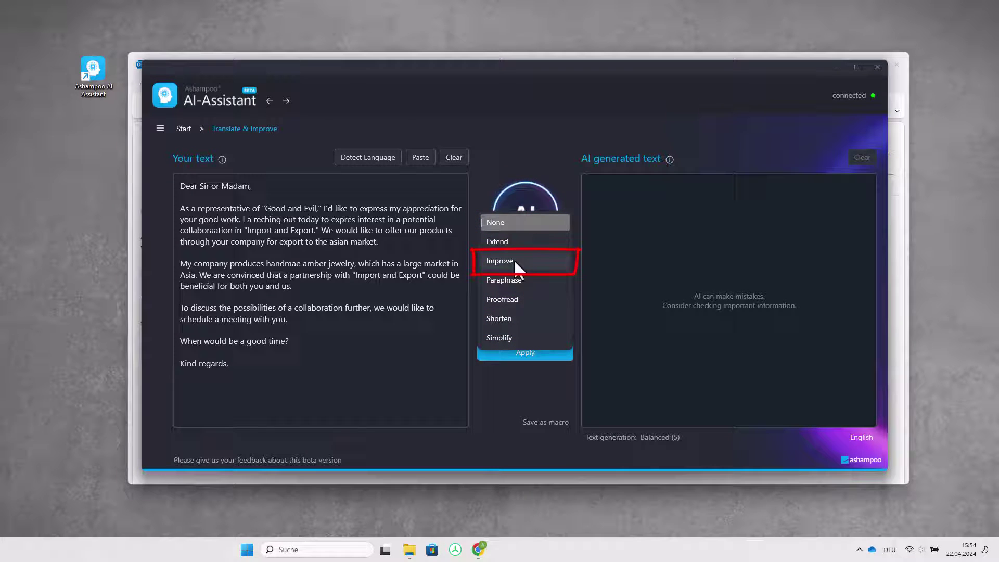
left_click(513, 260)
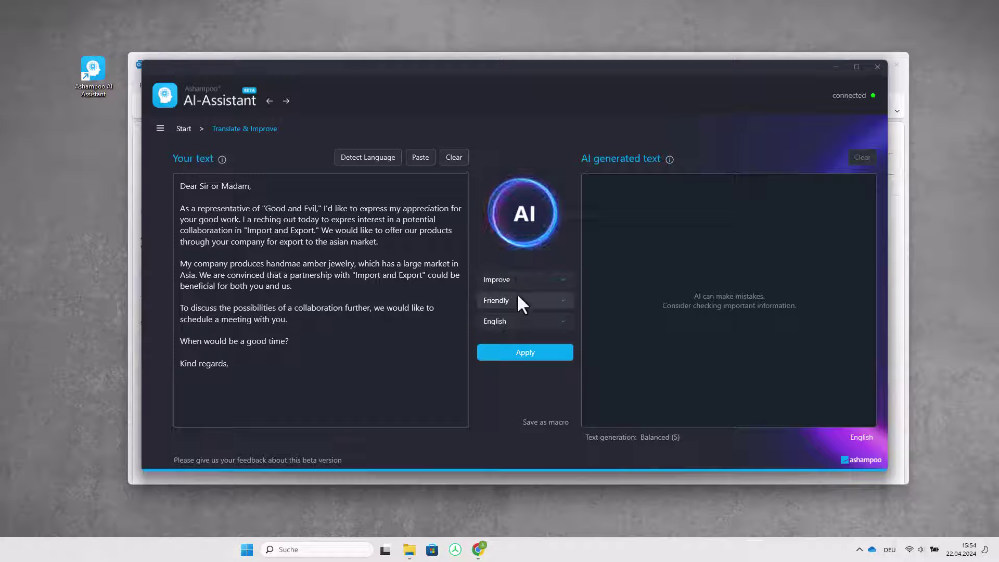
left_click(517, 352)
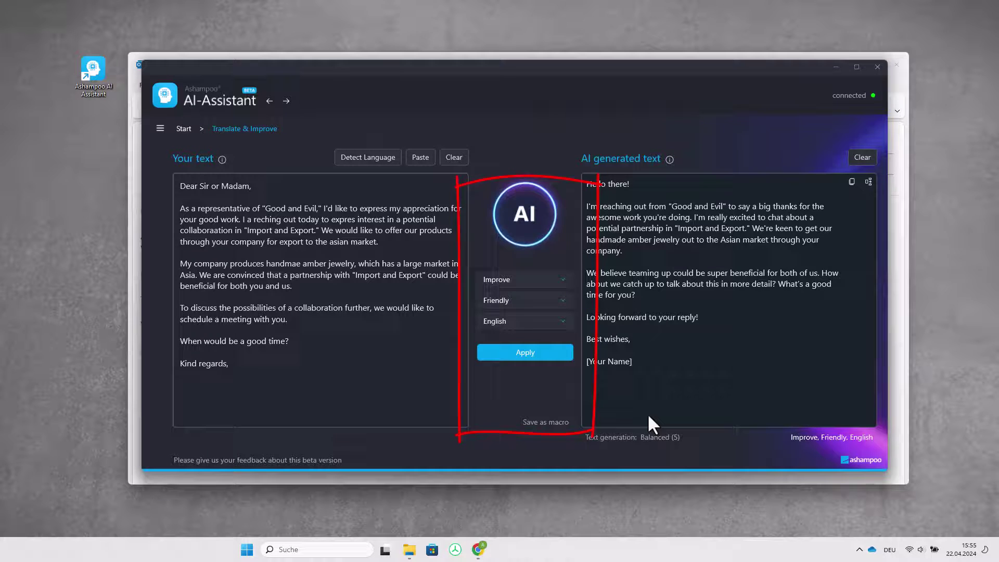
Save the current settings as macro 'EN->EN Improve' with the Win+O shortcut
left_click(545, 422)
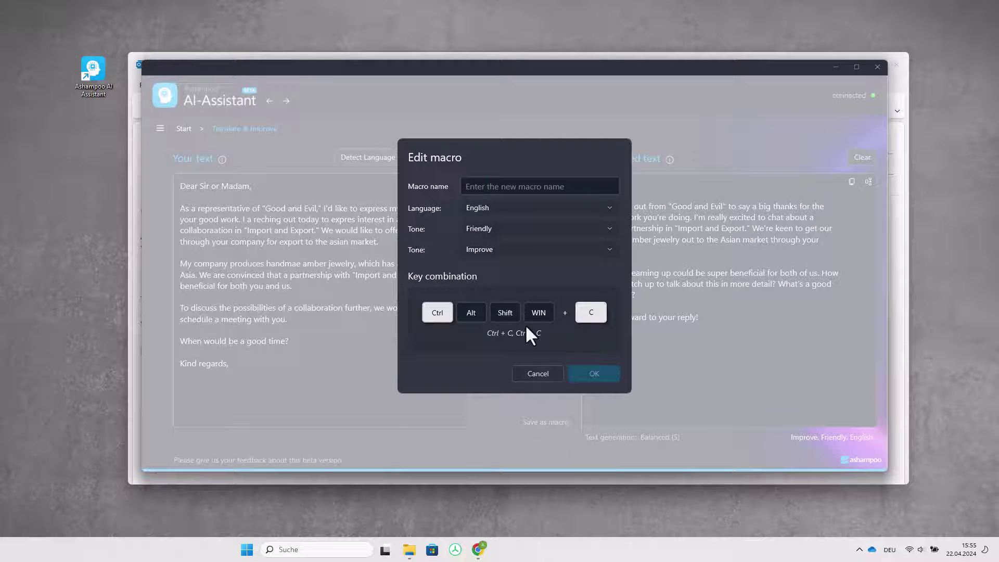
left_click(480, 186)
type("EN->EN ")
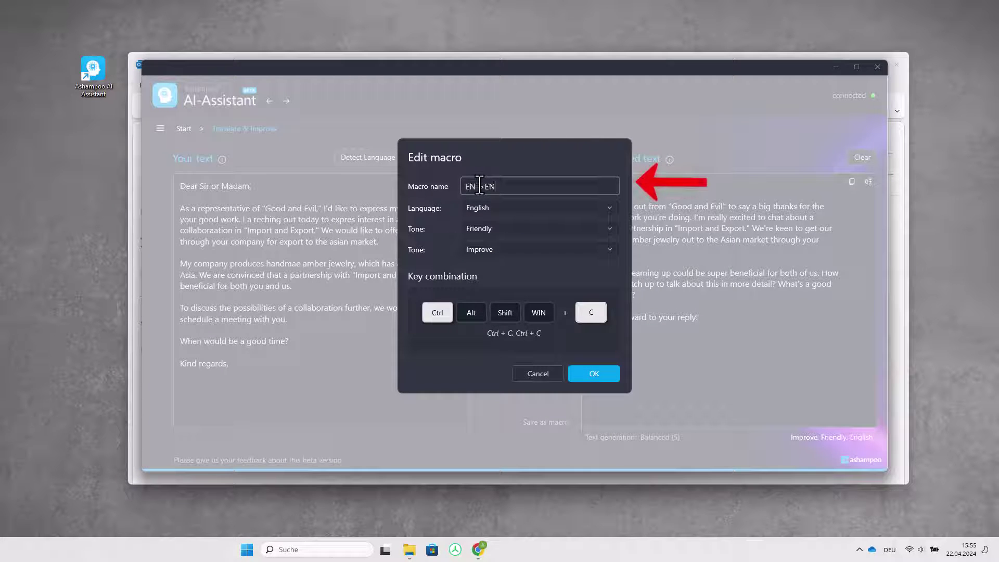
type("Improve")
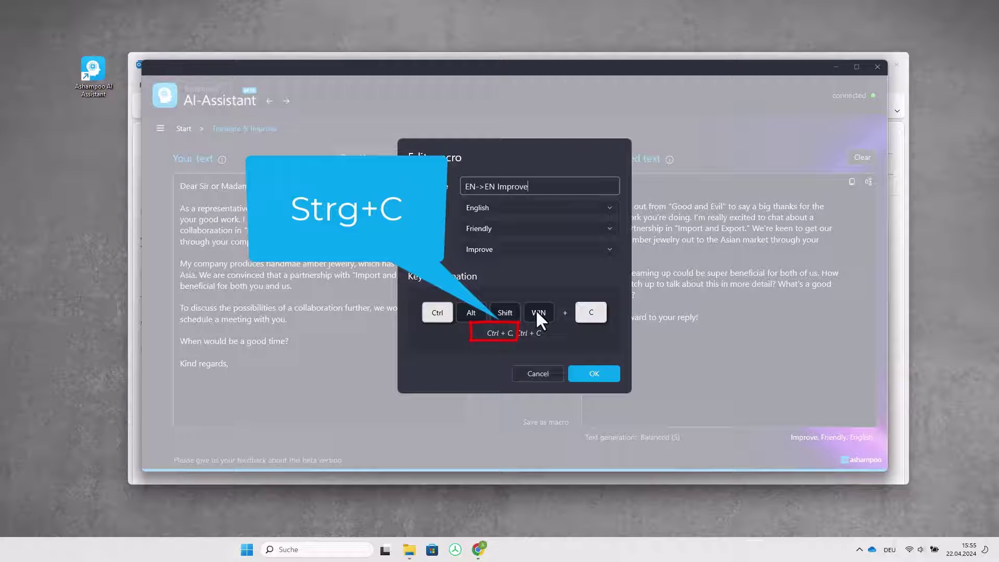
left_click(538, 311)
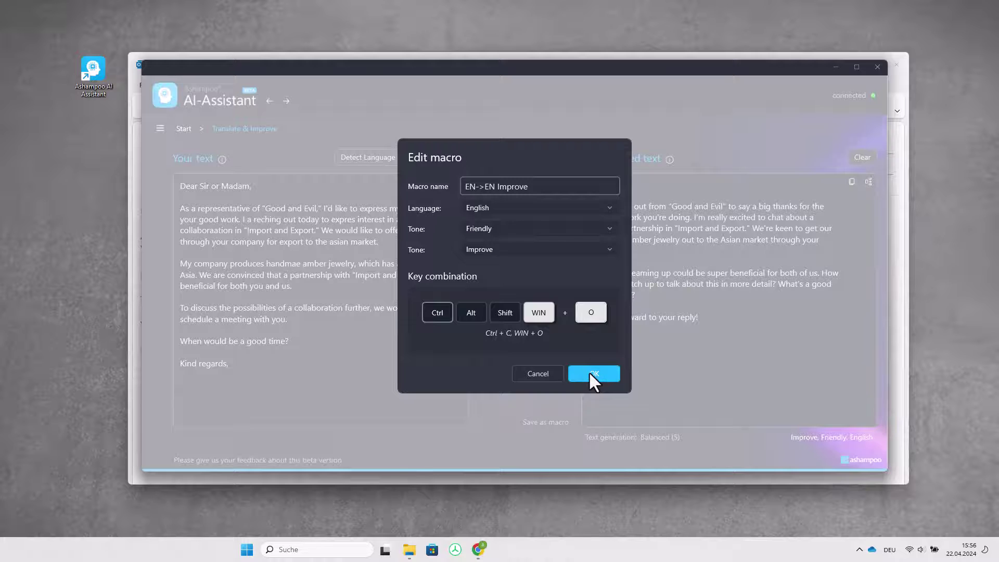
left_click(591, 373)
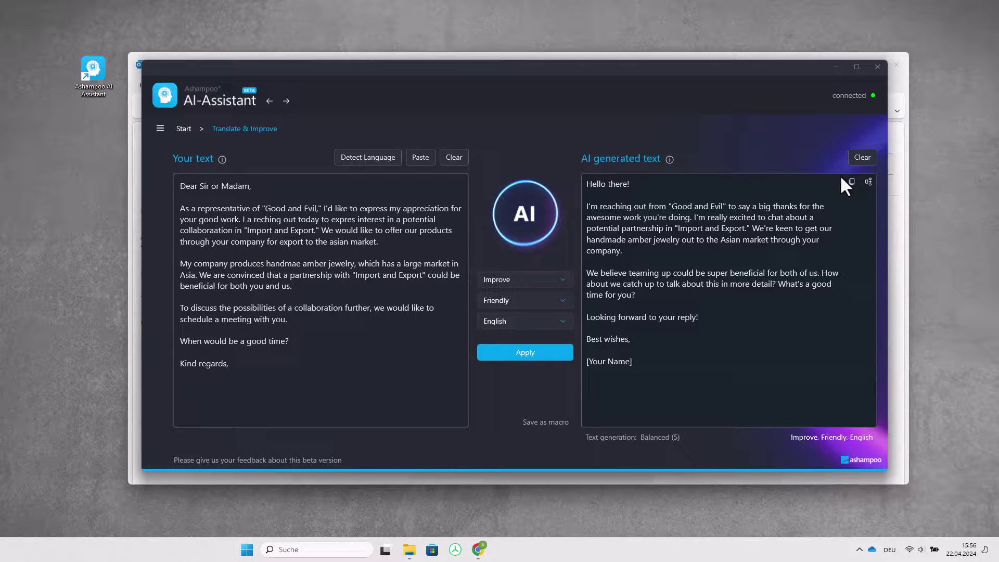
Copy the Outlook email body, run the Win+O macro, then summon the AI-Assistant start screen with Ctrl+Shift+A
left_click(836, 67)
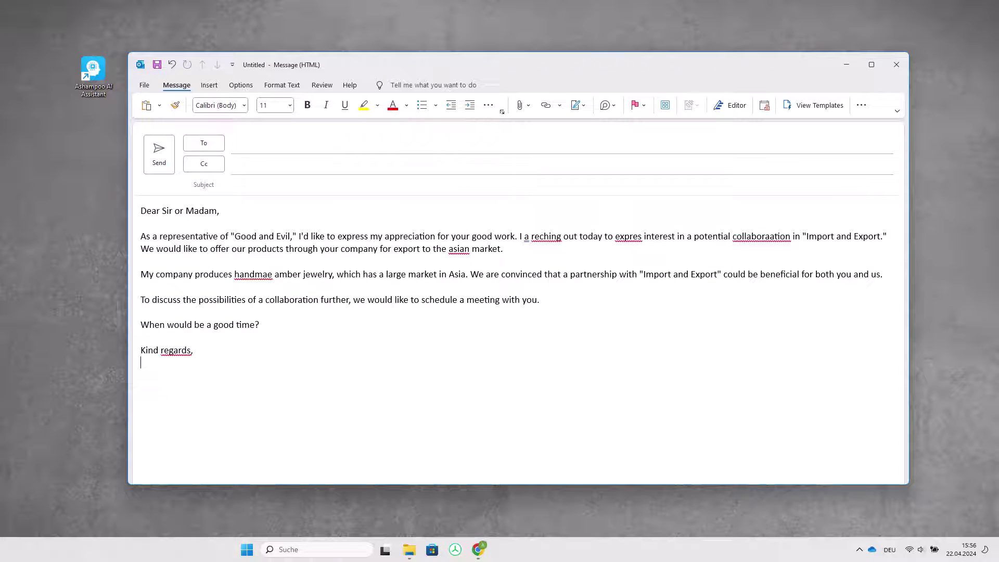
key("shift+Up")
key("shift+Up")
key("shift+Up")
key("shift+Up")
key("shift+Up")
key("shift+Up")
key("shift+Up")
key("shift+Up")
key("shift+Up")
key("shift+Up")
key("shift+Up")
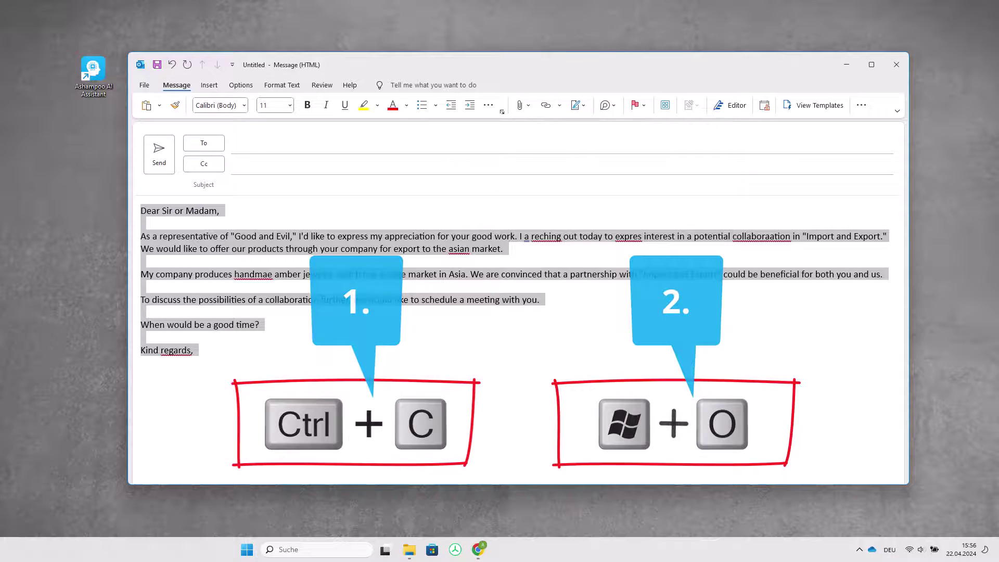
key("ctrl+c")
key("super+o")
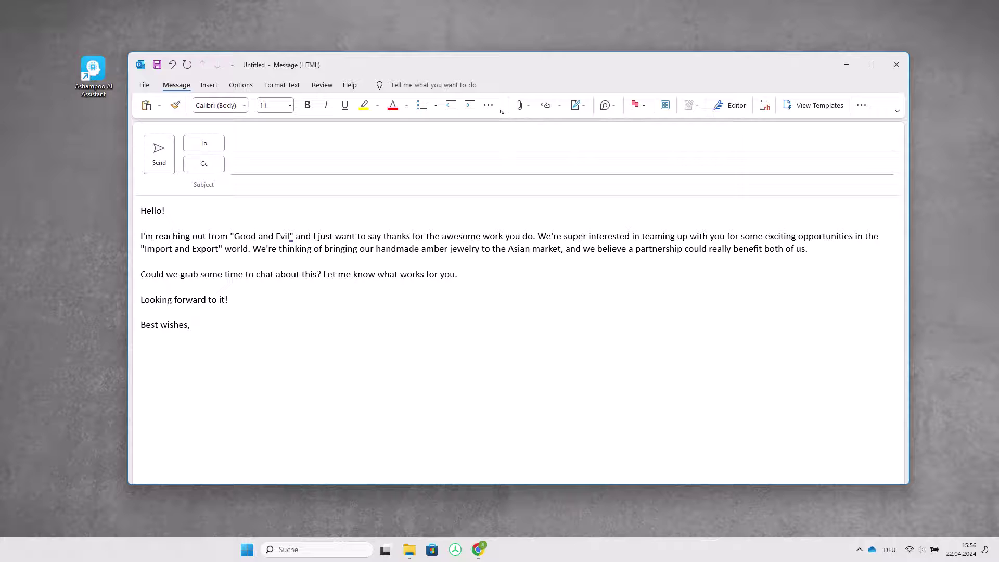
key("ctrl+shift+a")
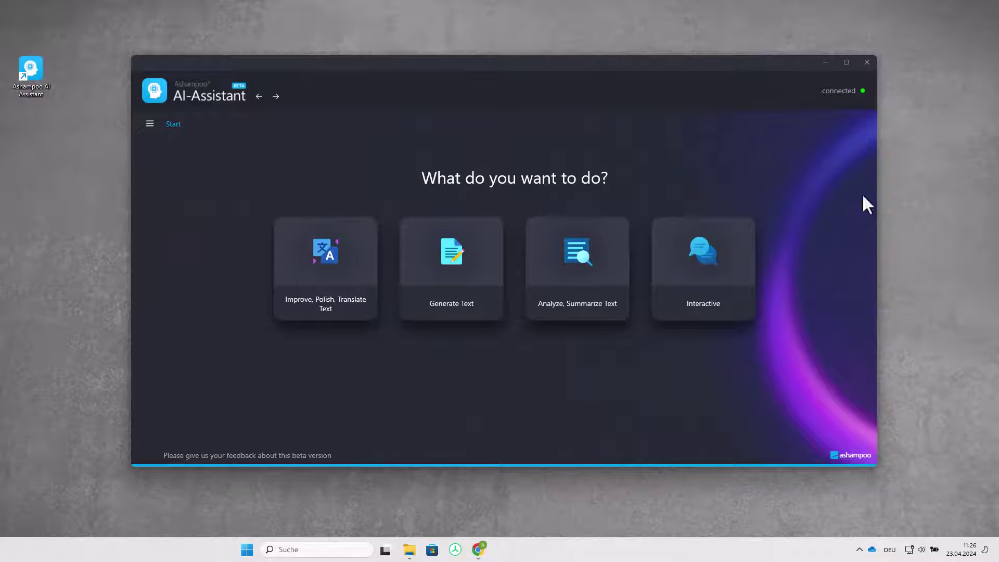
Paste the formal 'Dear Sir or Madam' letter into the new Outlook message and copy the whole body
left_click(868, 62)
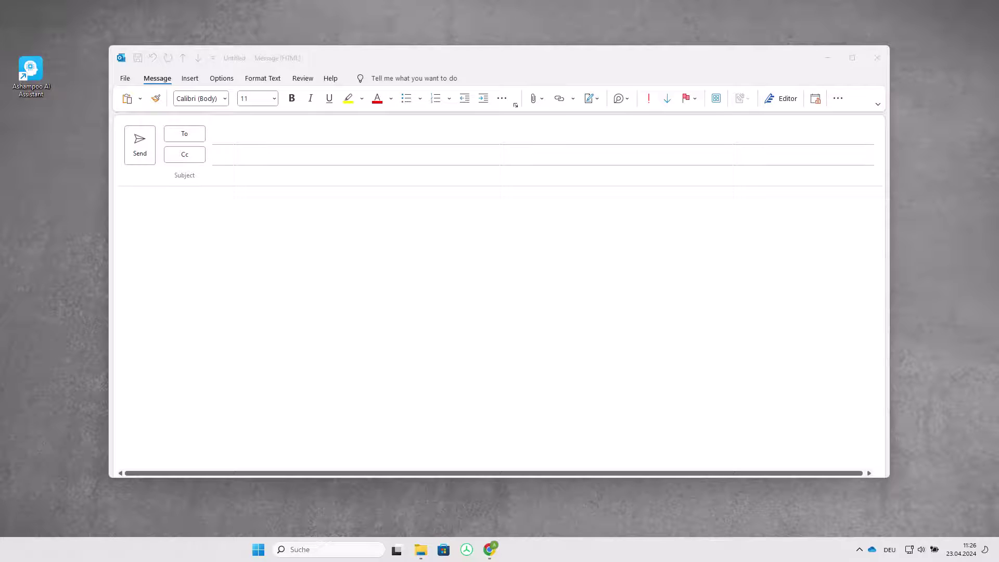
left_click(166, 234)
key("ctrl+v")
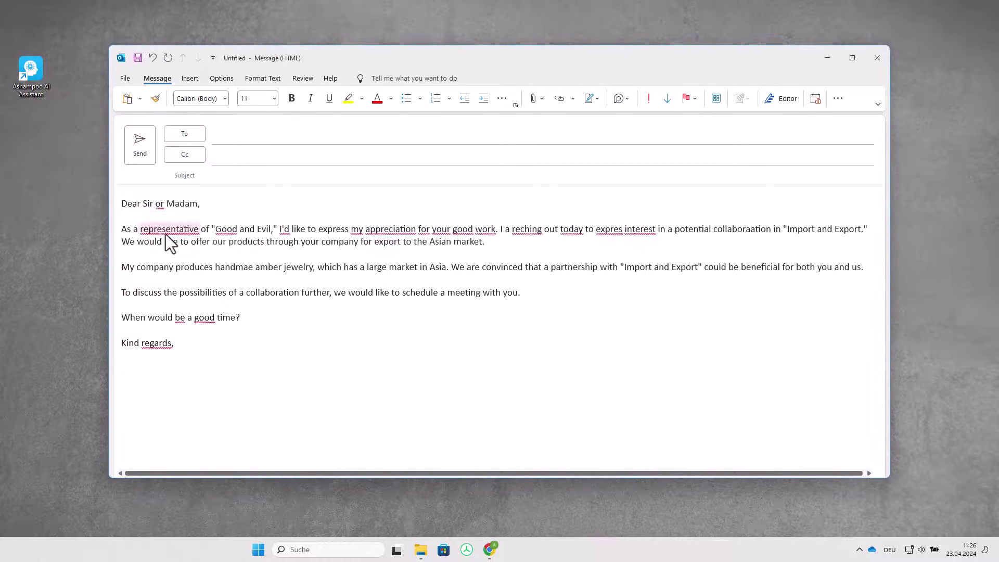
key("ctrl+a")
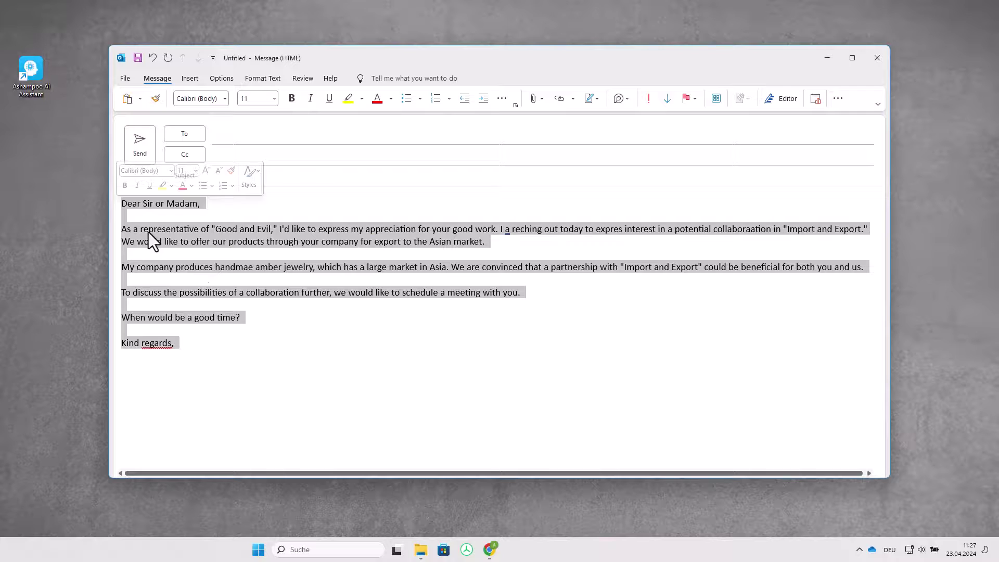
key("ctrl+c")
key("ctrl+c")
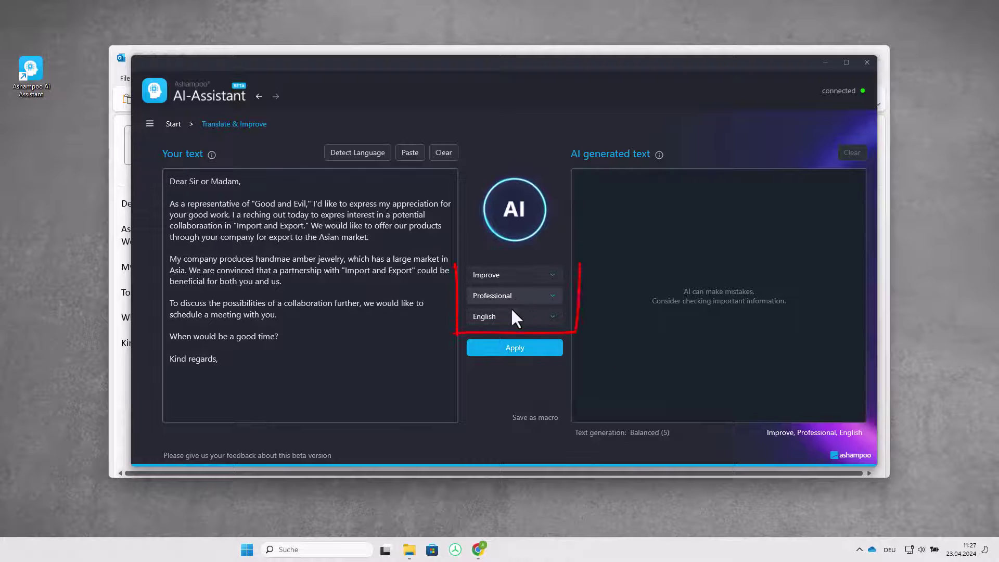
Set mode Improve, tone Friendly and output language German, then generate the German letter
left_click(499, 274)
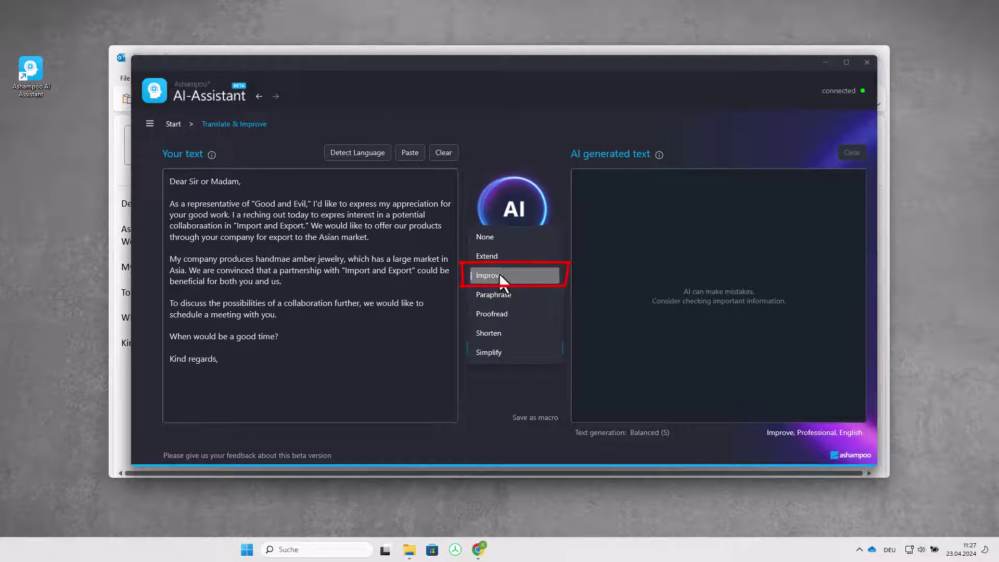
left_click(498, 274)
left_click(498, 294)
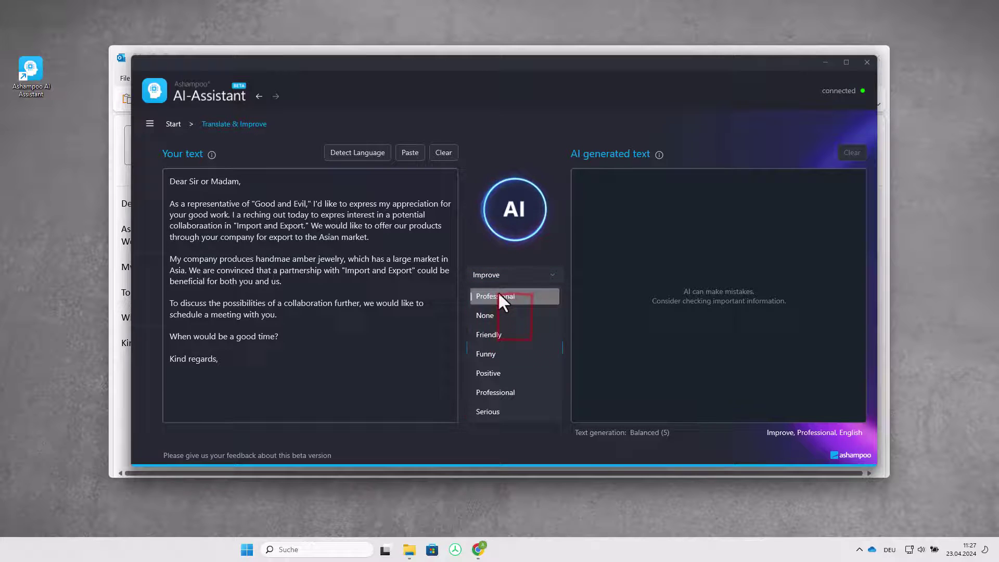
left_click(494, 335)
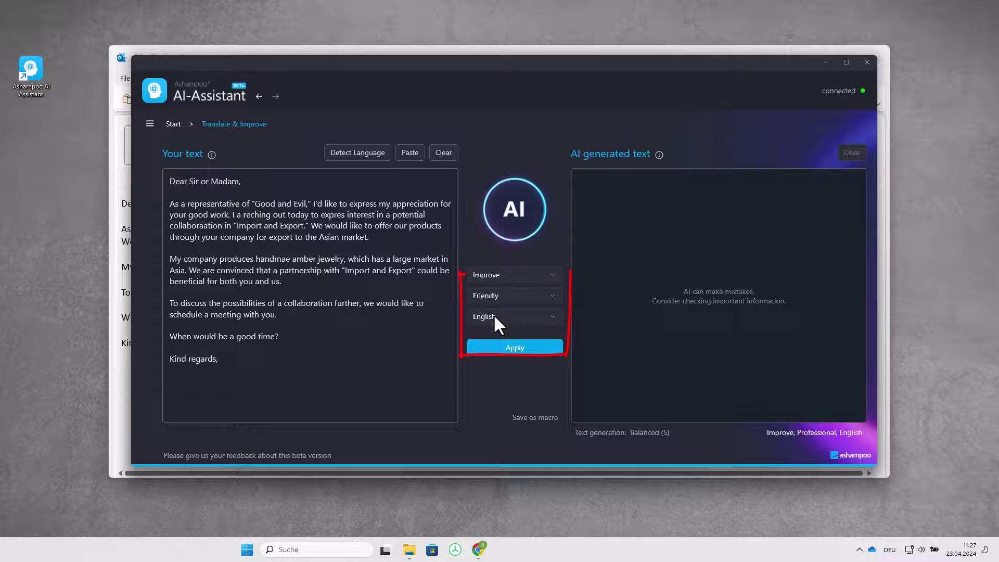
left_click(494, 316)
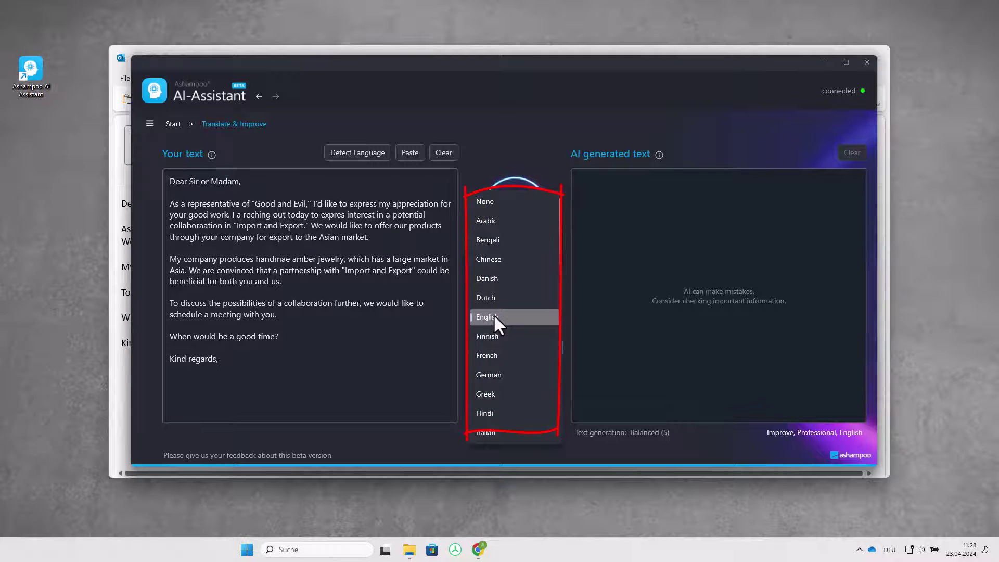
left_click(492, 374)
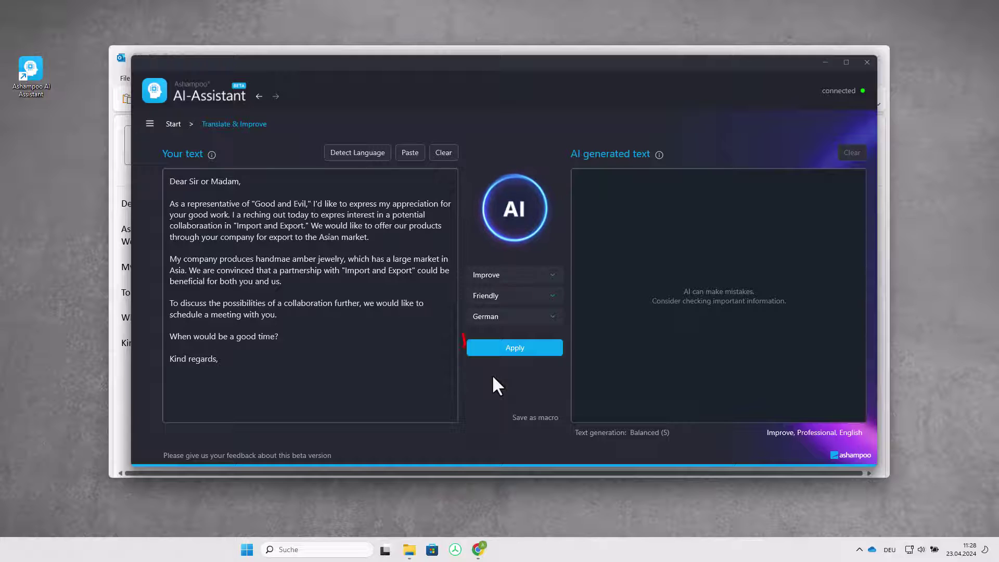
left_click(514, 347)
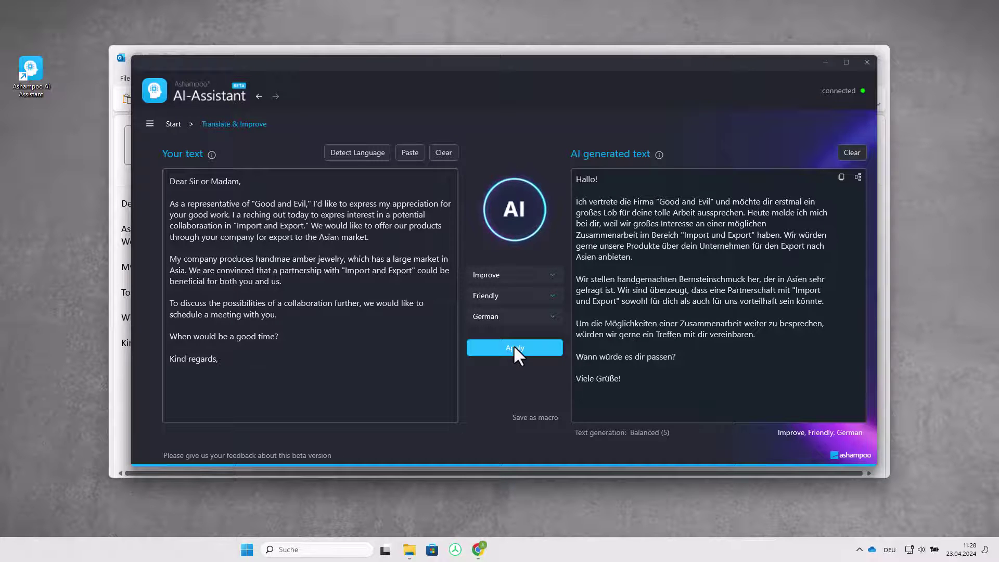
Save the current settings as macro 'EN->DE friendly' with shortcut Win+W
left_click(527, 417)
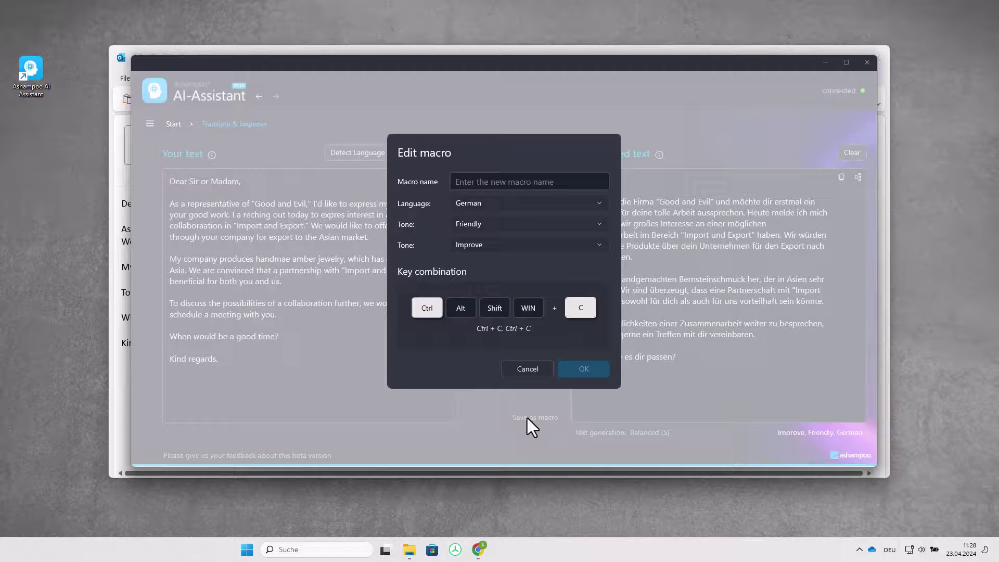
left_click(461, 182)
type("E")
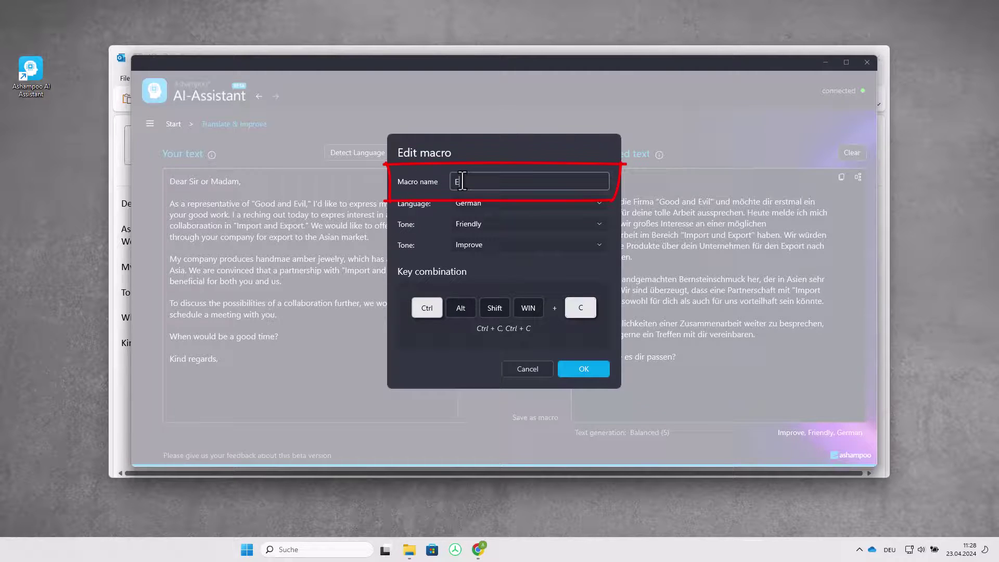
type("N->DE friendly")
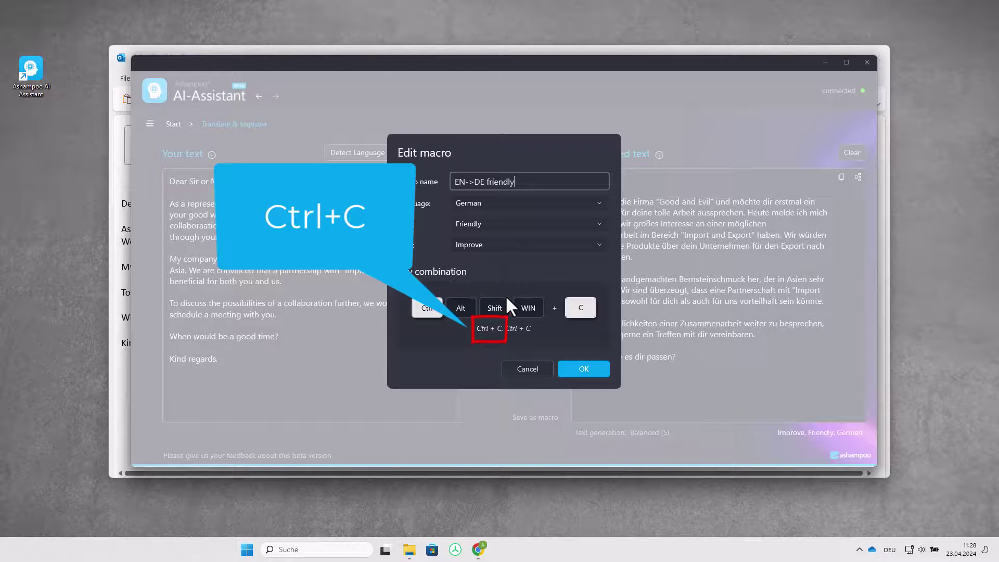
left_click(527, 308)
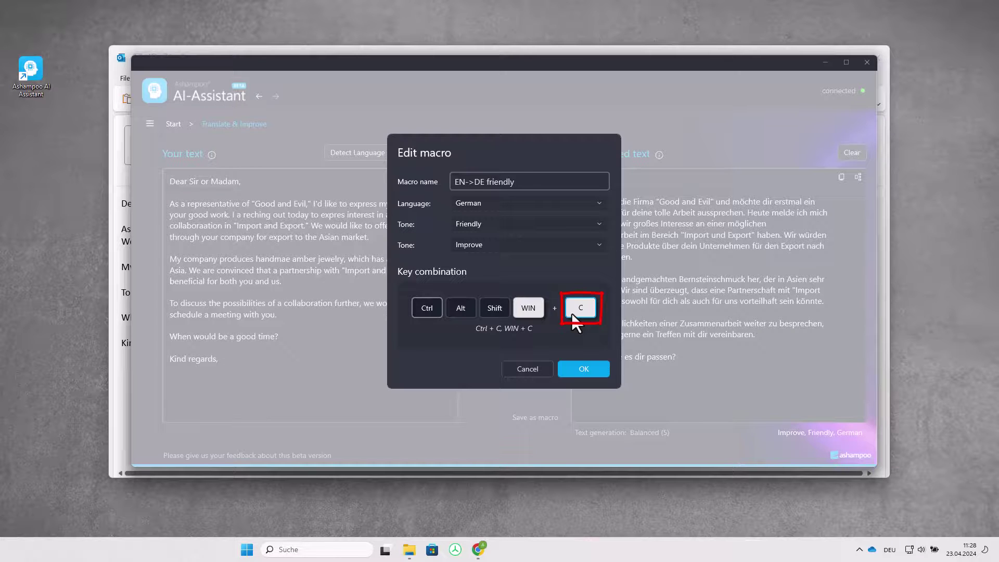
key("w")
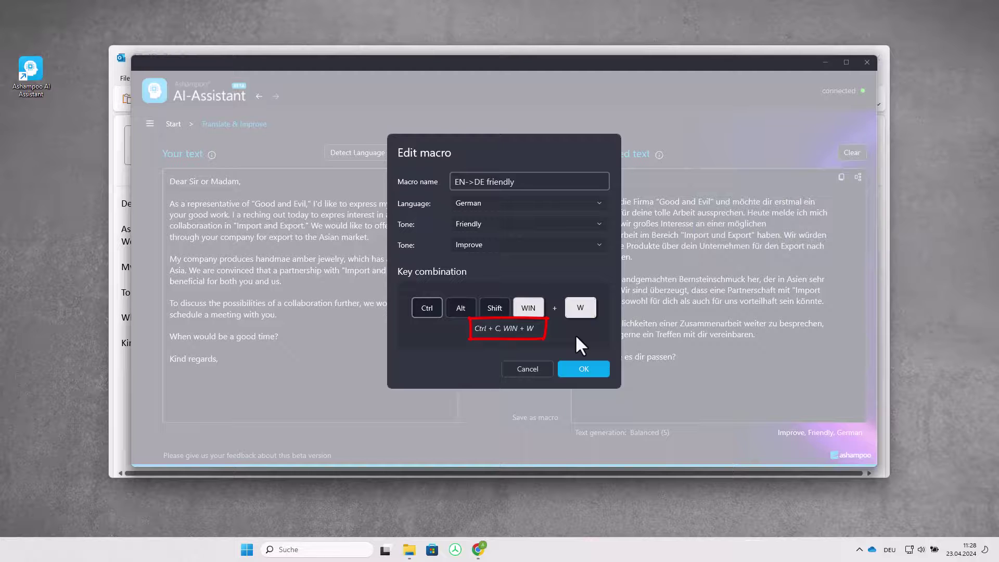
left_click(579, 368)
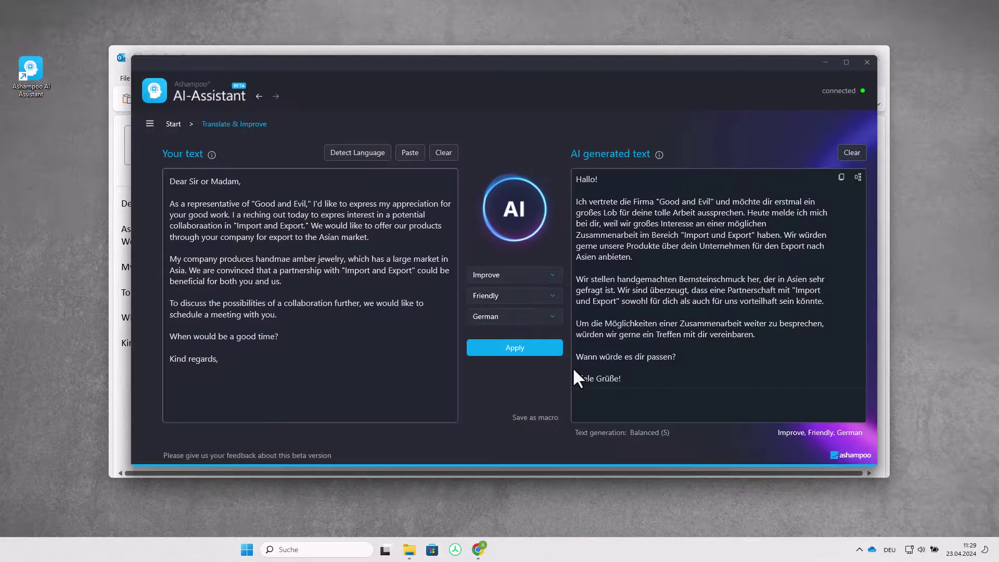
Copy the whole English letter in the Outlook draft and run the Win+W macro on it
left_click(867, 63)
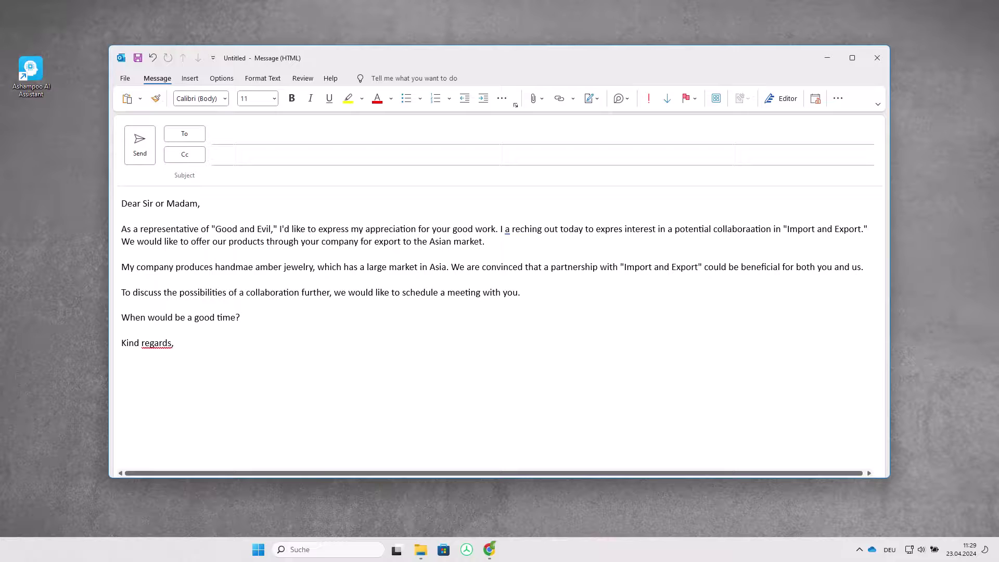
key("ctrl+shift+Up")
key("ctrl+shift+Up")
key("ctrl+shift+Up")
key("ctrl+shift+Up")
key("ctrl+shift+Up")
key("ctrl+shift+Up")
key("ctrl+shift+Up")
key("ctrl+shift+Up")
key("ctrl+shift+Up")
key("ctrl+shift+Up")
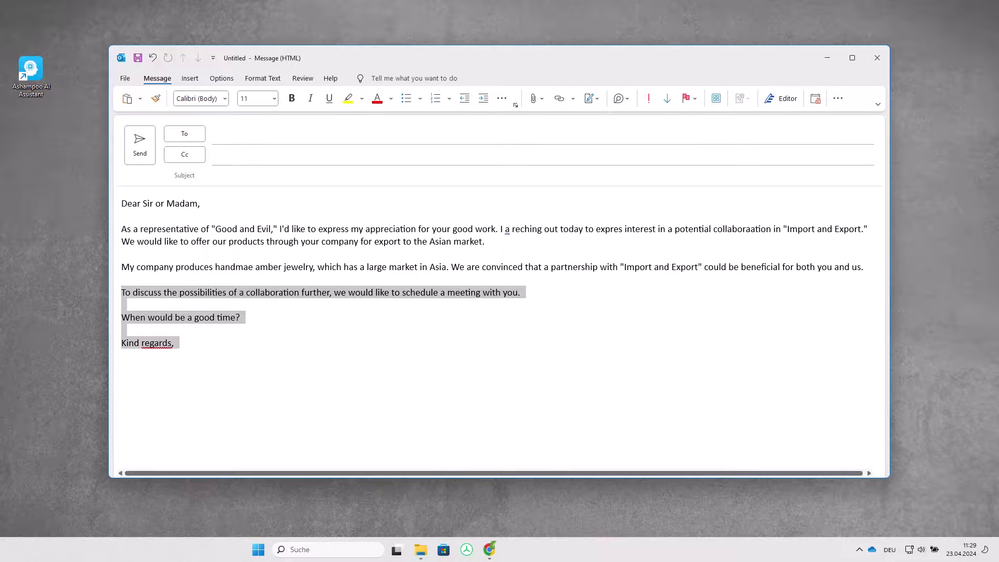
key("ctrl+shift+Up")
key("ctrl+c")
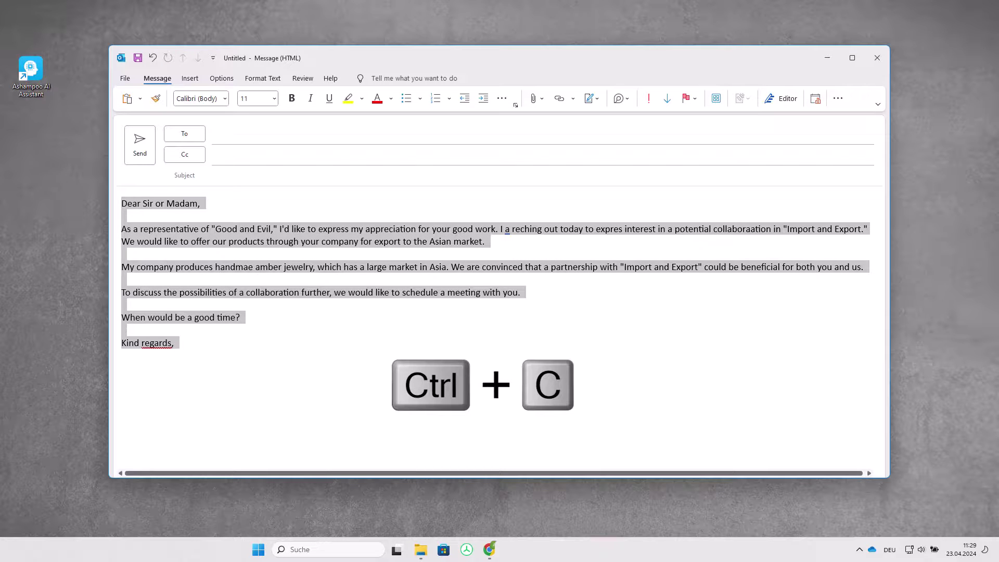
key("super+w")
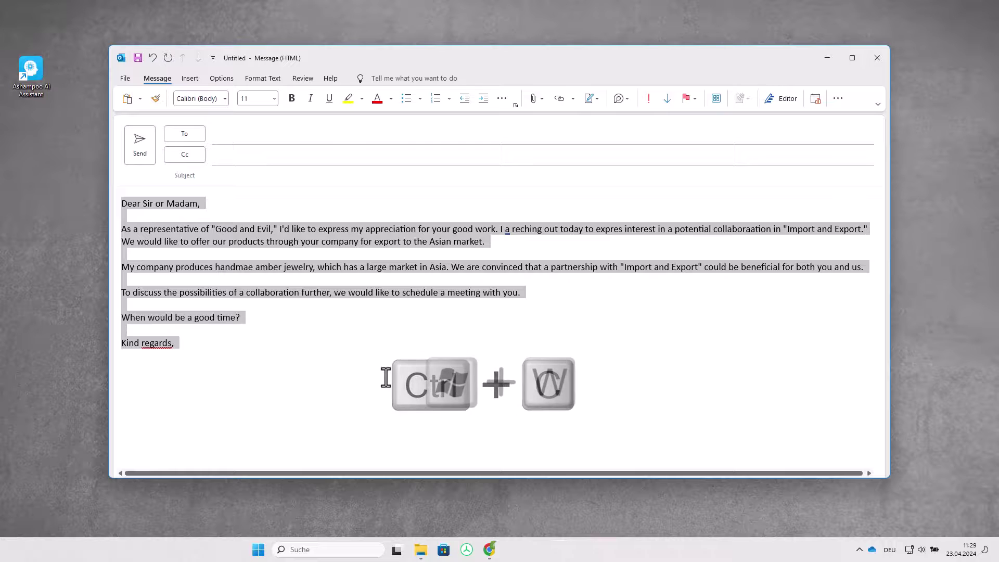